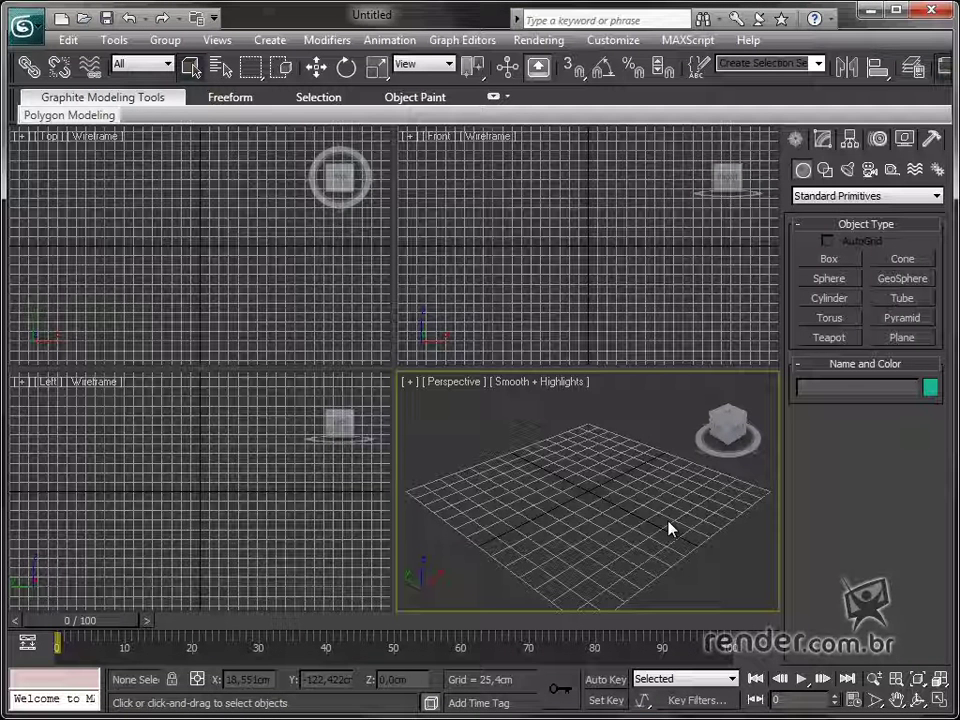
Open the Chamfer_Bridge.max scene from the scenes folder
mouse_move(632, 519)
middle_down()
mouse_move(626, 501)
mouse_move(636, 521)
middle_up()
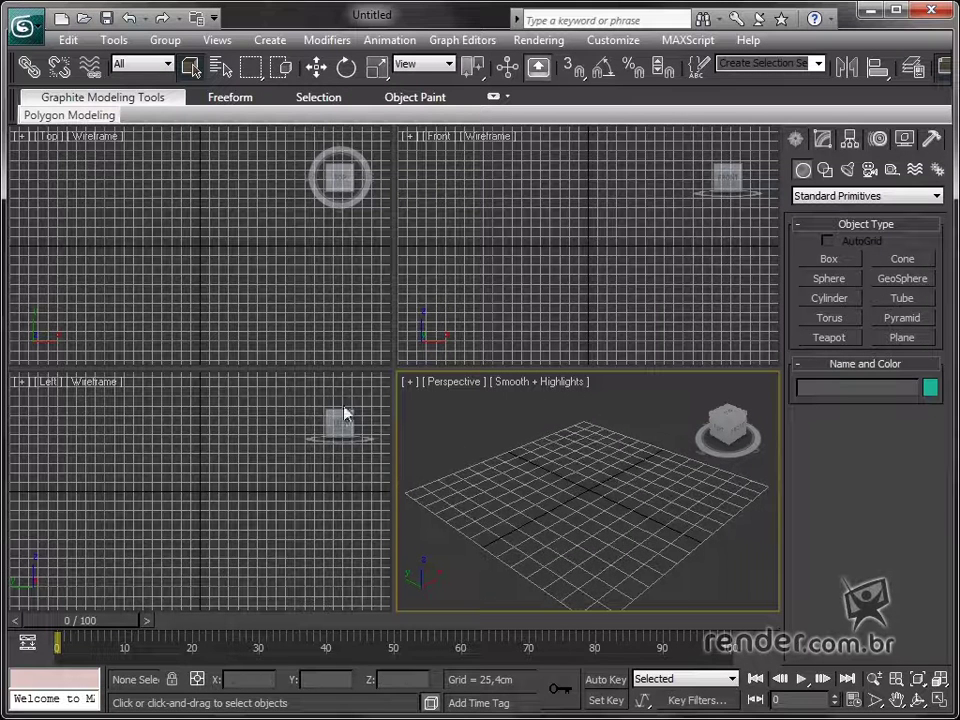
click(30, 30)
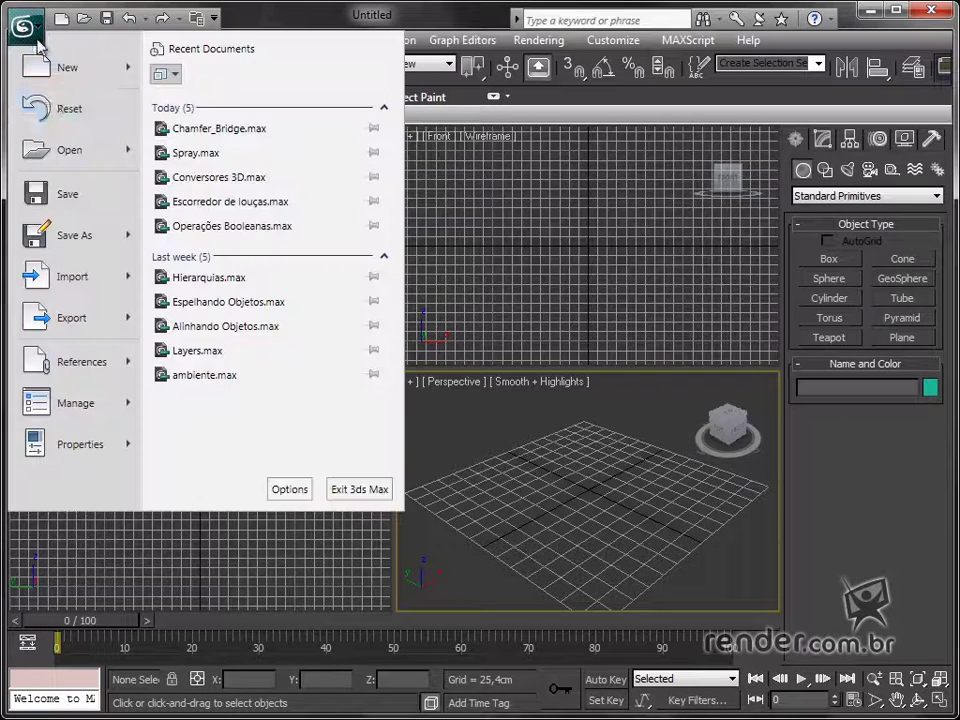
click(66, 158)
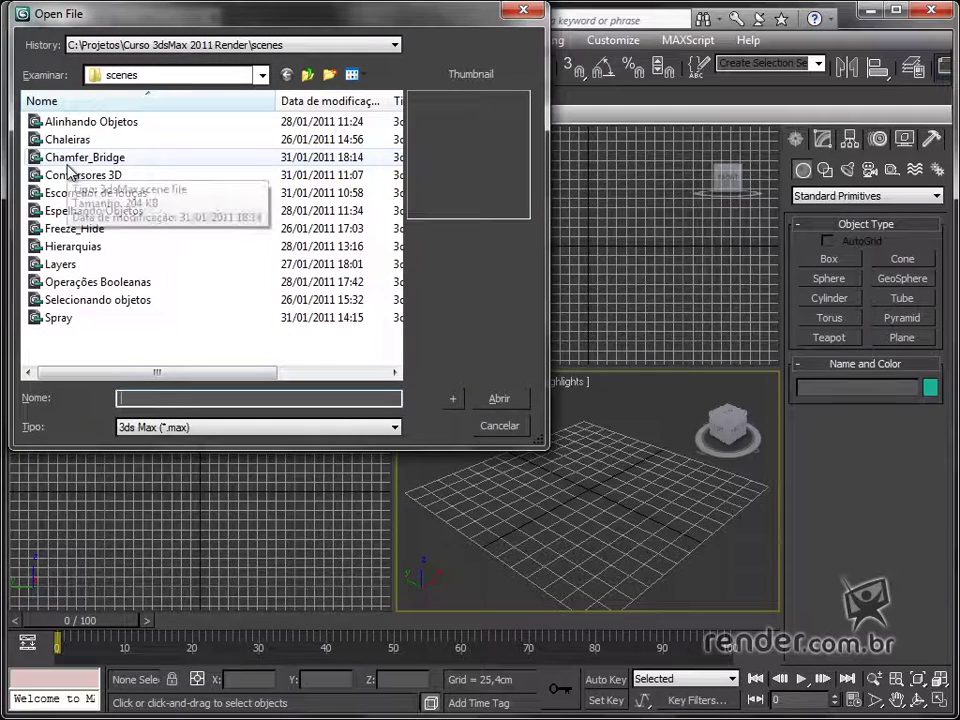
click(72, 160)
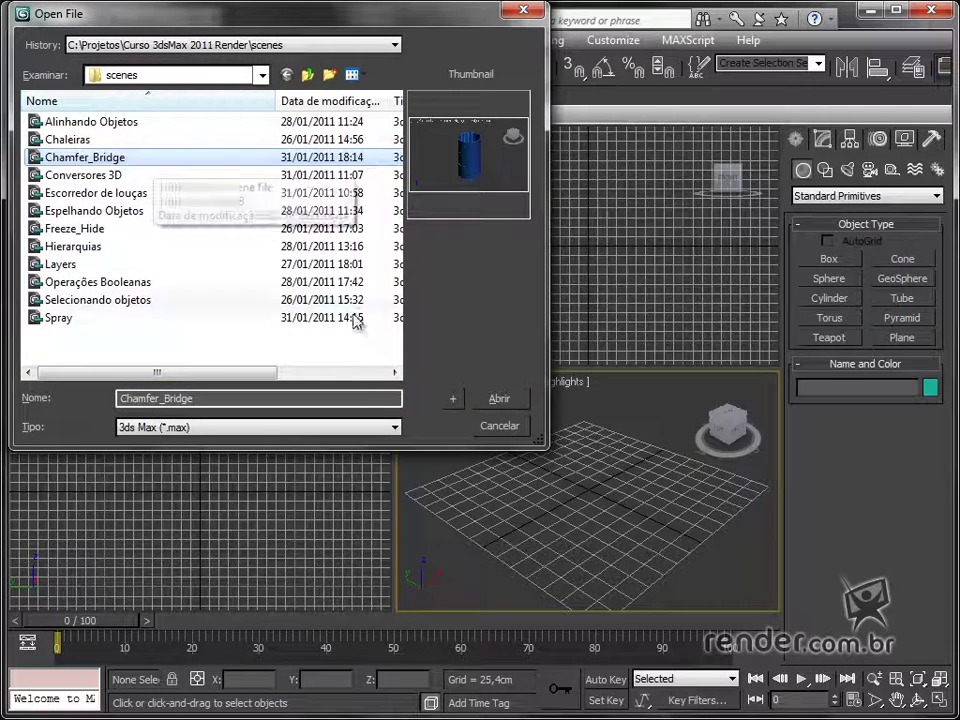
click(504, 400)
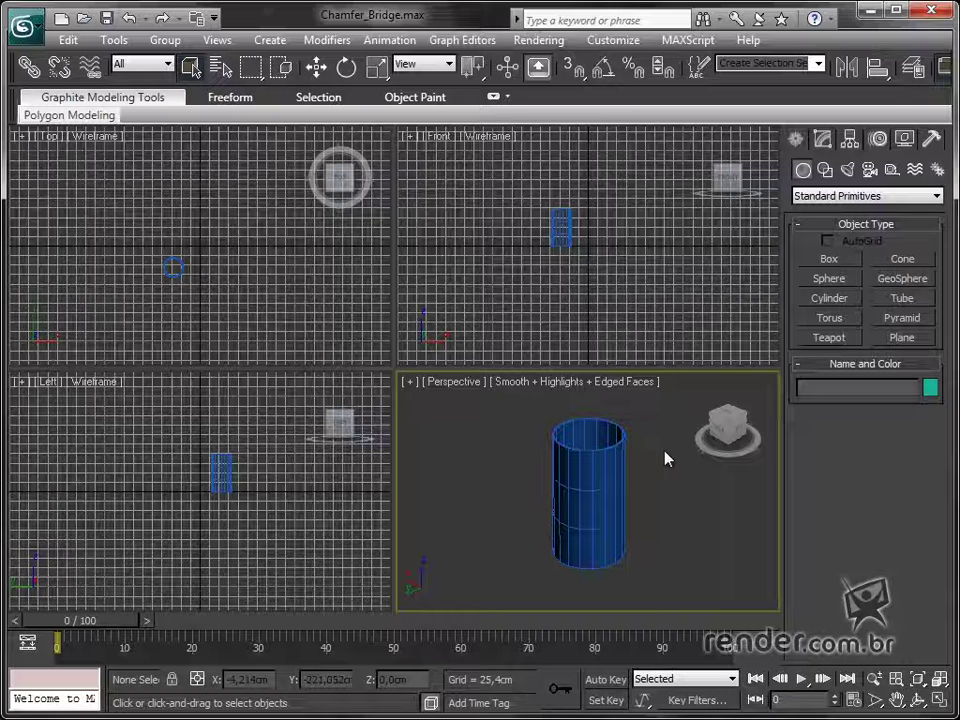
Maximize the Perspective viewport, then orbit and zoom out for a side-on view
key(alt+w)
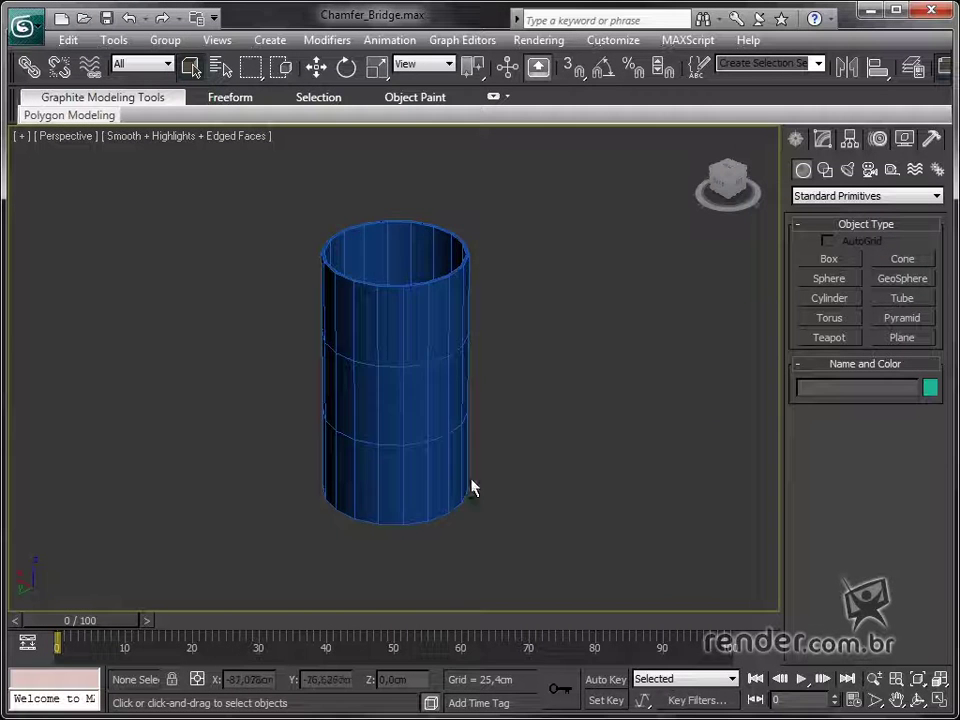
alt+middle_drag(473, 488, 474, 461)
scroll(401, 424, down, 2)
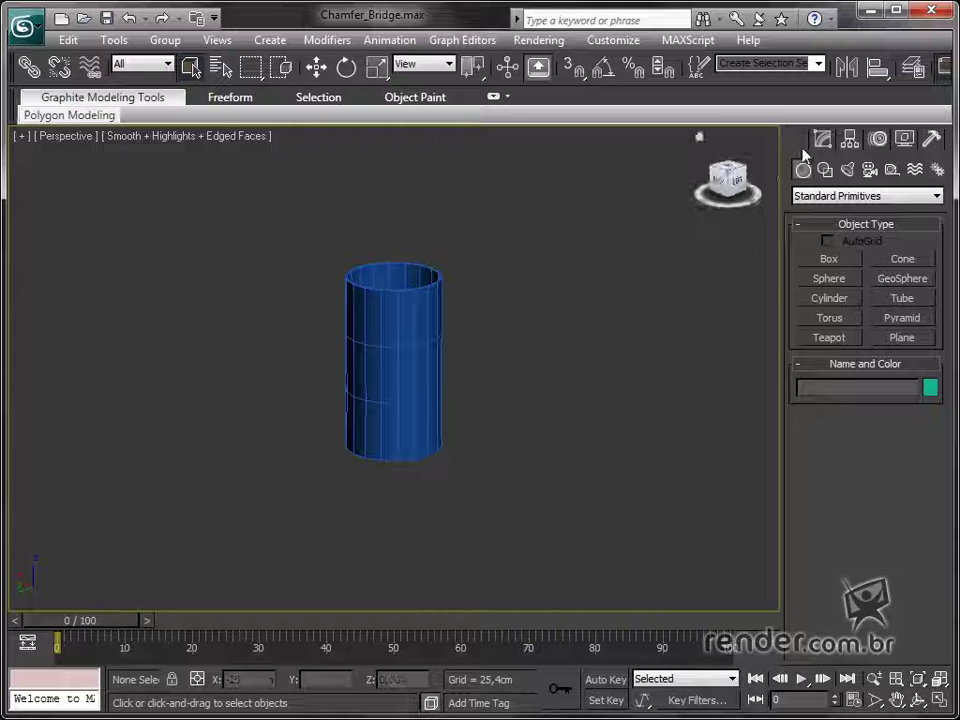
Confirm in the Layer Manager that Copo is in layer 0 (default) and Caixa in its own layer
click(914, 70)
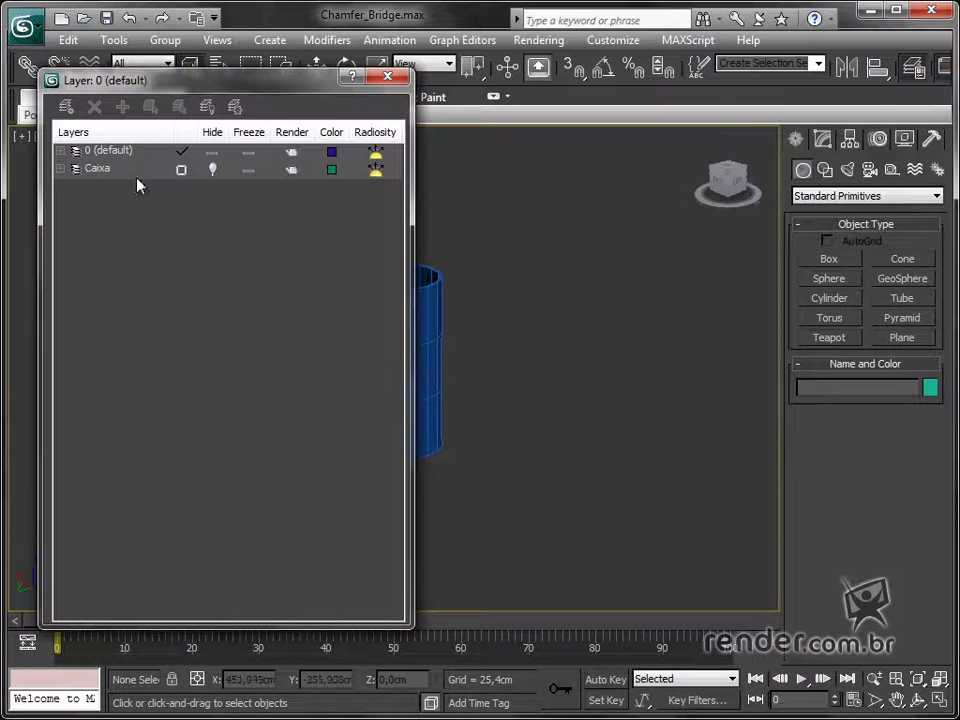
click(60, 150)
click(60, 187)
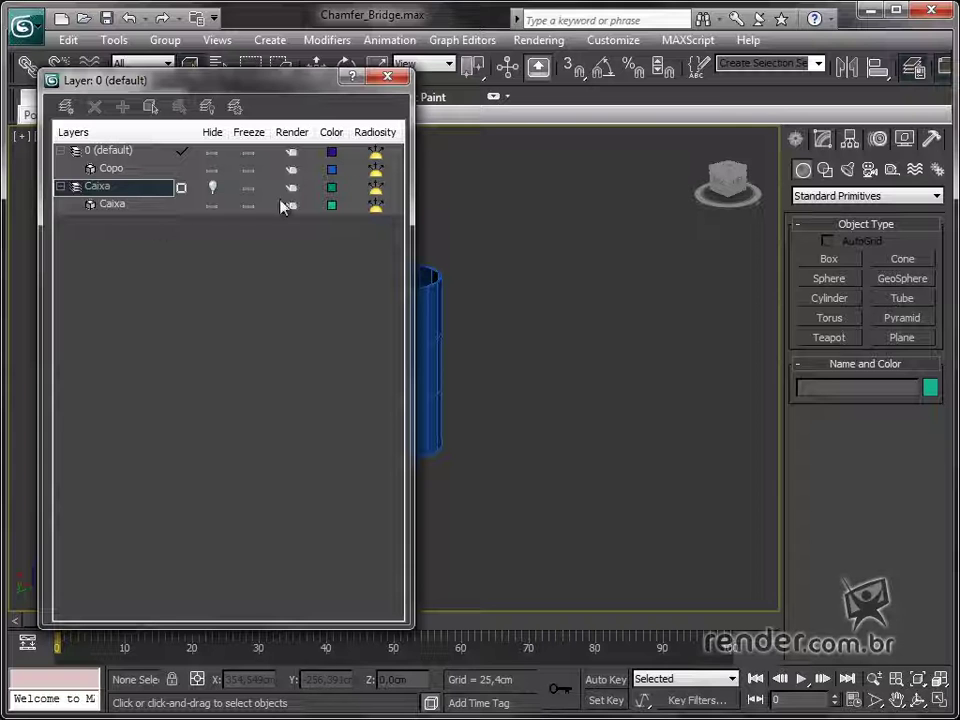
click(388, 77)
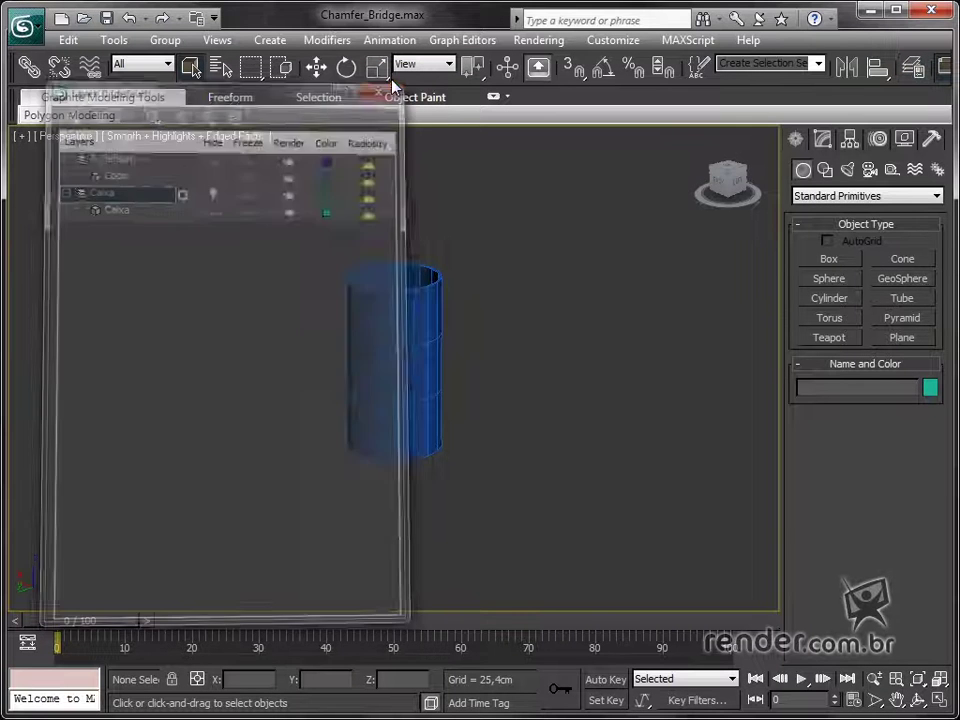
Select the Copo cylinder and orbit to inspect its top and bottom cap
click(392, 319)
mouse_move(392, 319)
alt+middle_down()
mouse_move(392, 336)
mouse_move(425, 267)
mouse_move(369, 369)
mouse_move(401, 476)
alt+middle_up()
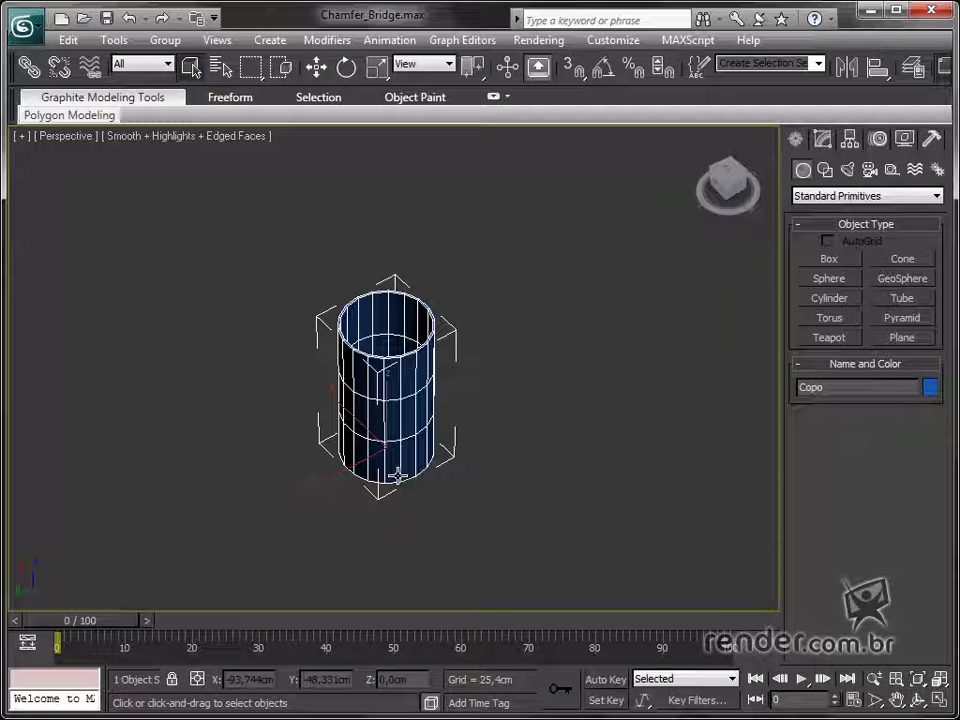
mouse_move(356, 435)
alt+middle_down()
mouse_move(388, 414)
mouse_move(399, 316)
mouse_move(388, 409)
mouse_move(397, 452)
alt+middle_up()
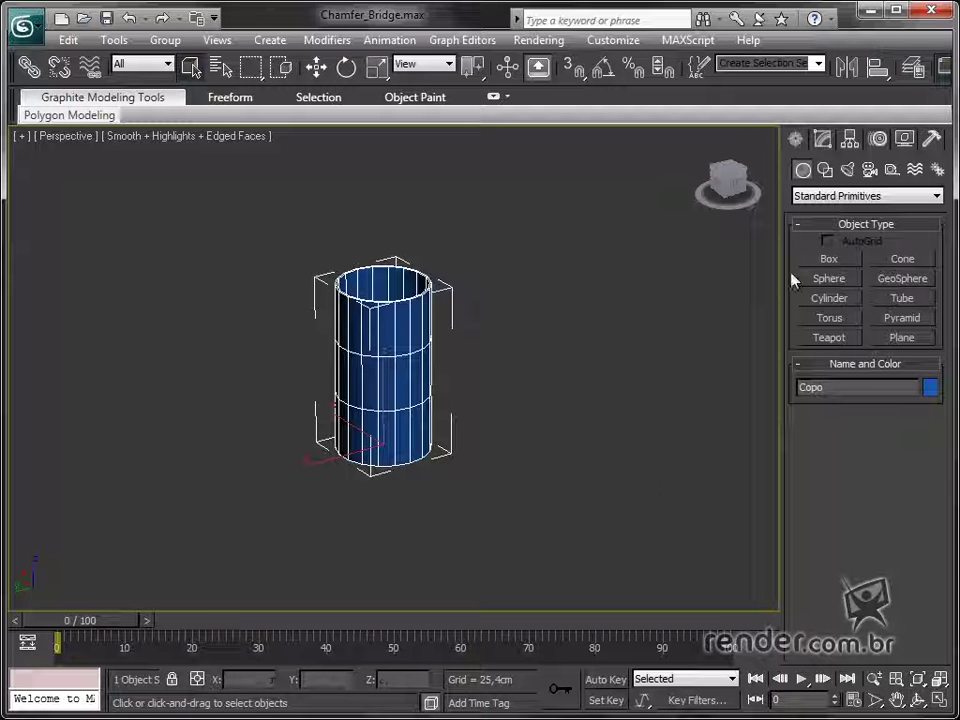
In the Modify panel, try Vertex, Edge and Border levels, finishing at Edge sub-object level
click(825, 140)
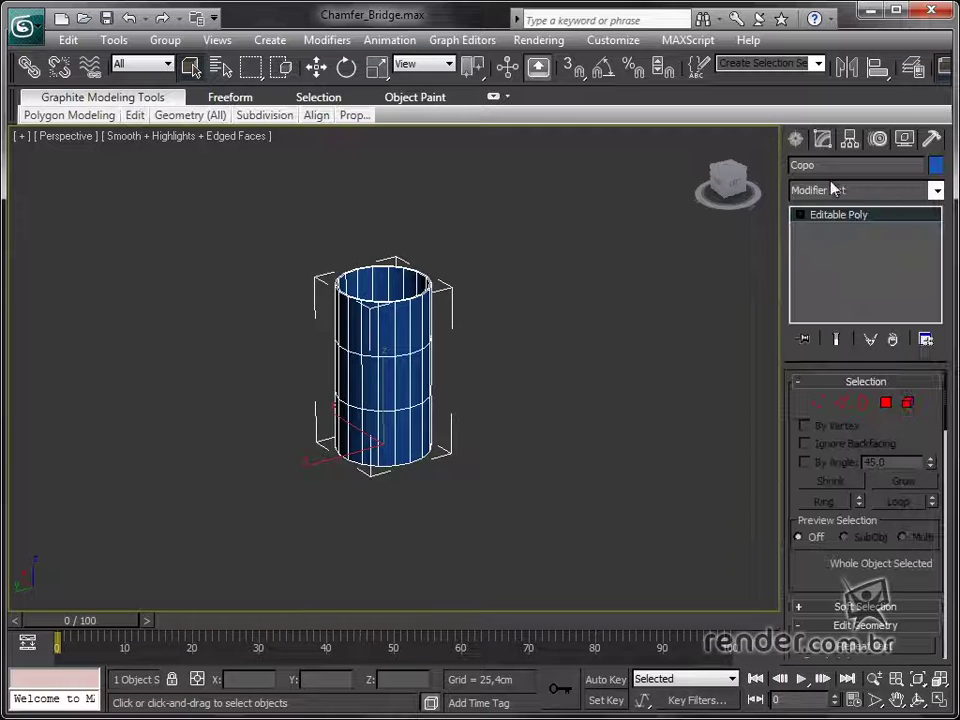
click(829, 405)
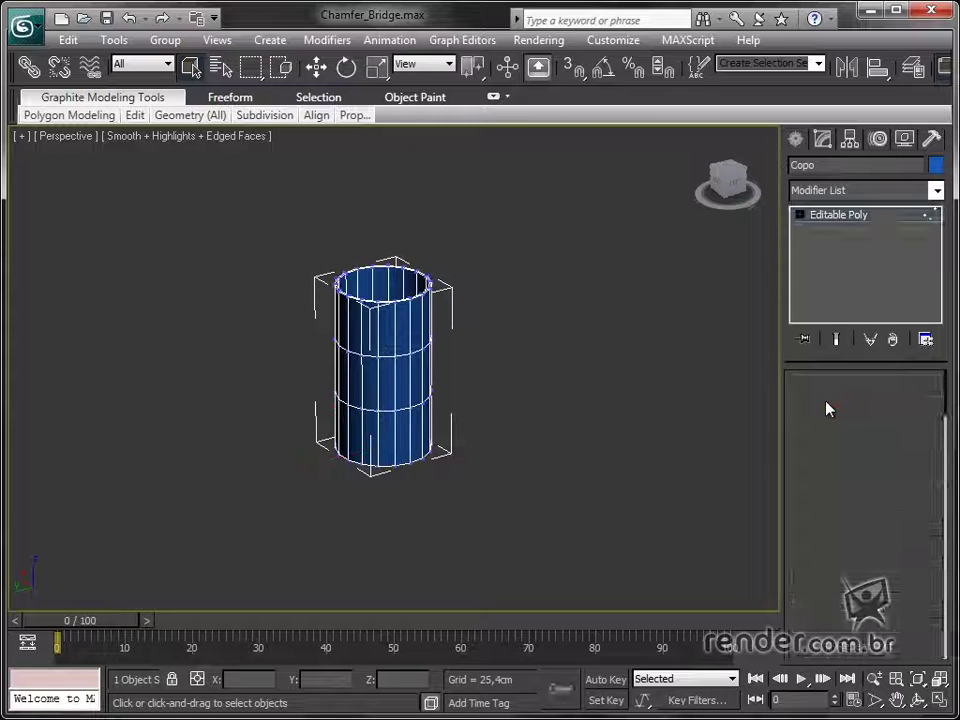
click(841, 404)
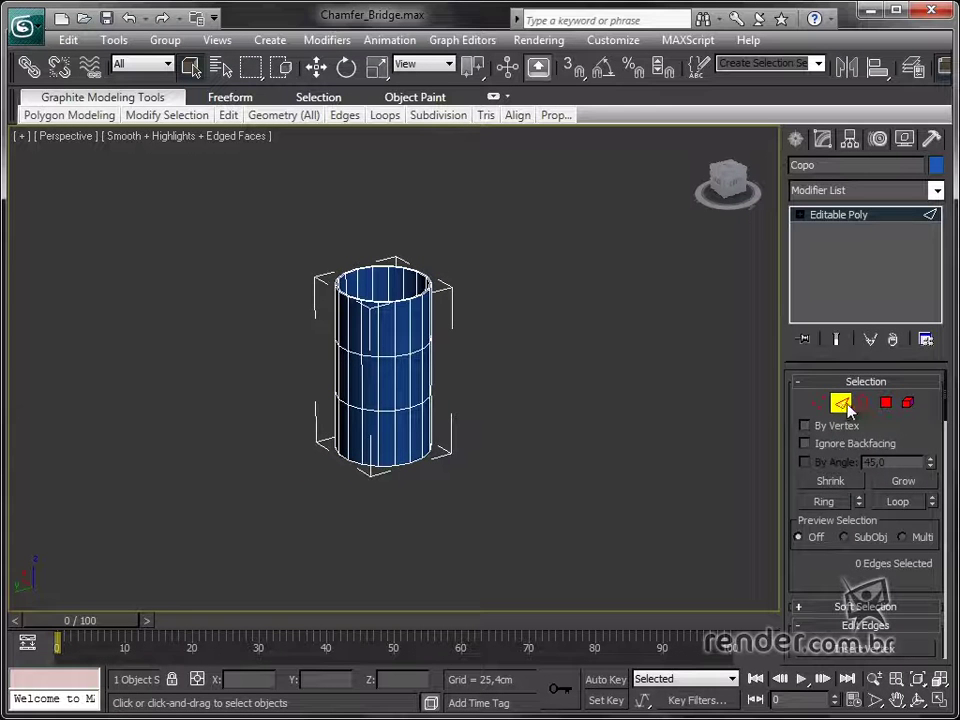
click(860, 403)
scroll(878, 470, down, 2)
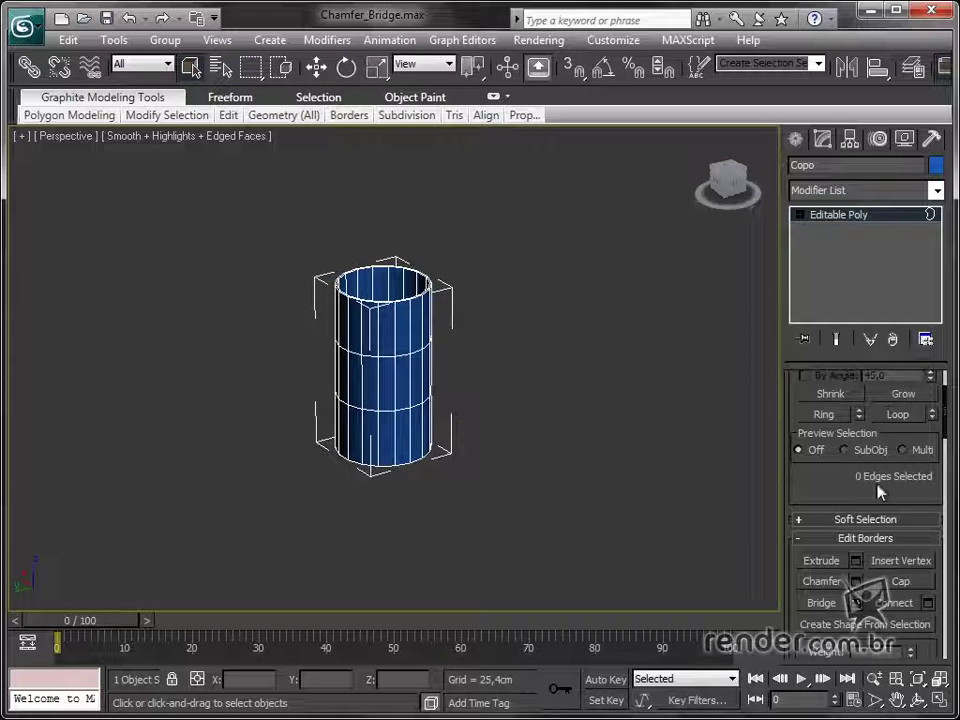
drag(879, 495, 886, 565)
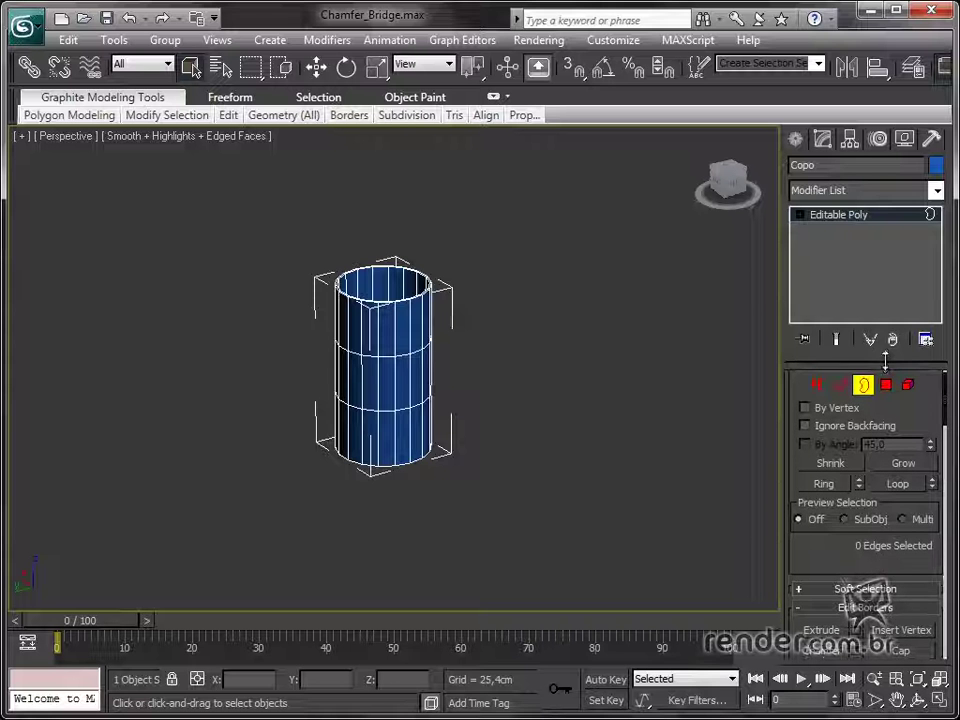
drag(885, 360, 885, 278)
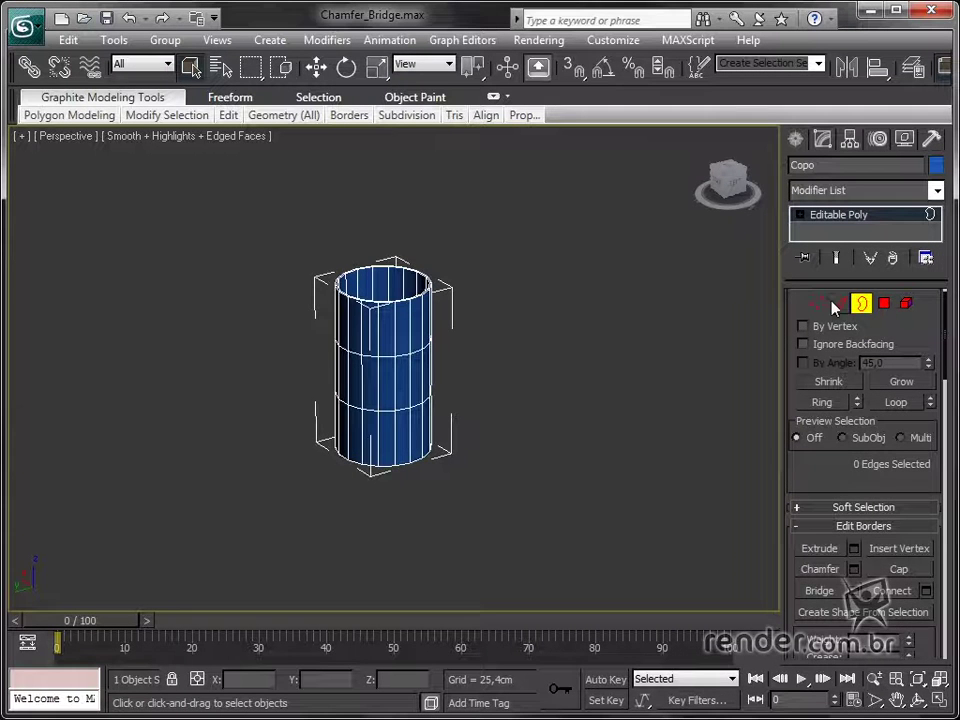
click(838, 304)
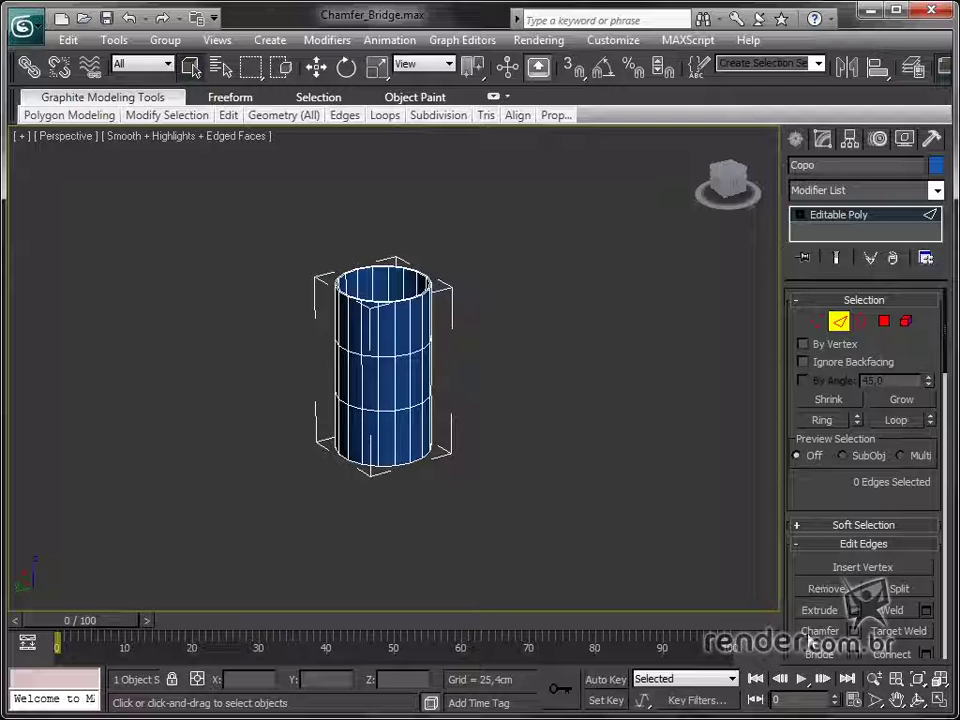
click(817, 323)
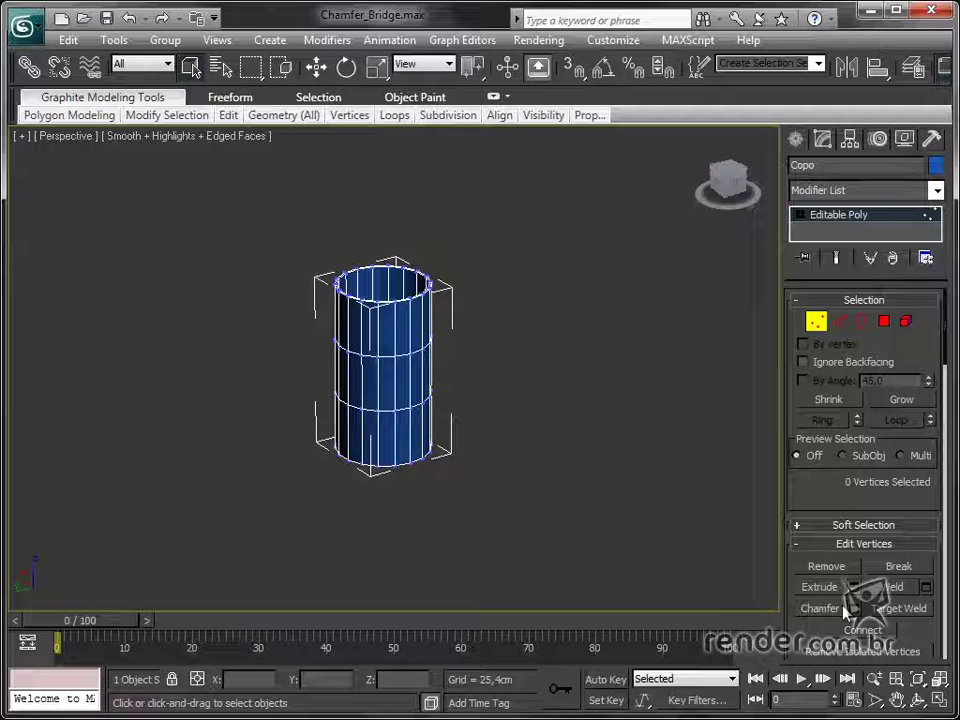
click(839, 321)
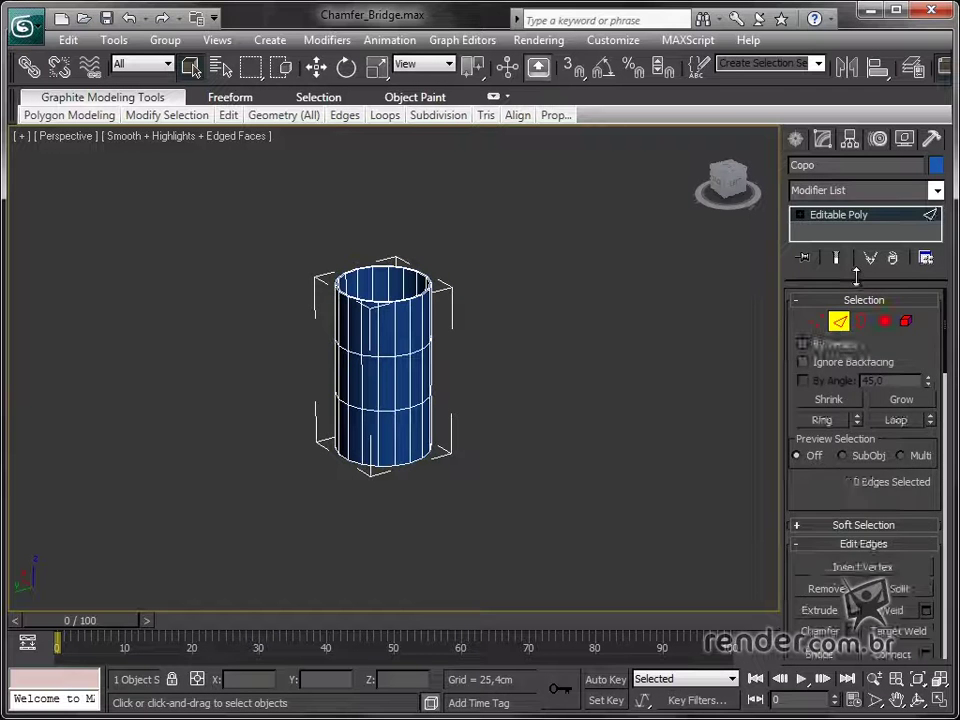
drag(856, 279, 856, 309)
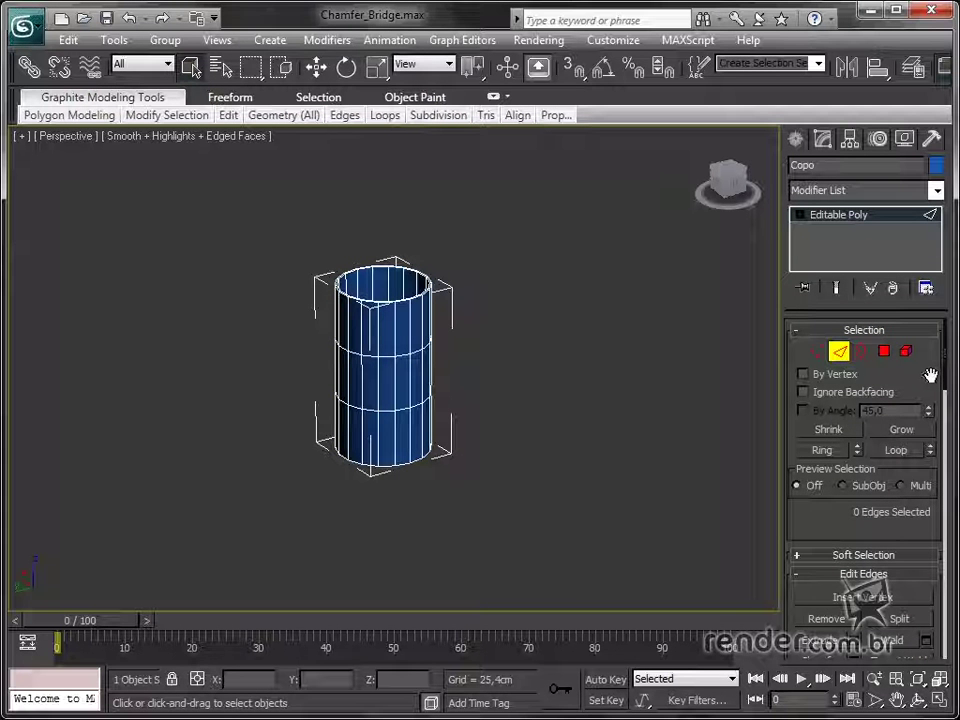
Orbit below Copo and select the full 18-edge loop around its bottom rim
mouse_move(525, 454)
alt+middle_down()
mouse_move(471, 414)
mouse_move(477, 365)
alt+middle_up()
scroll(428, 432, up, 5)
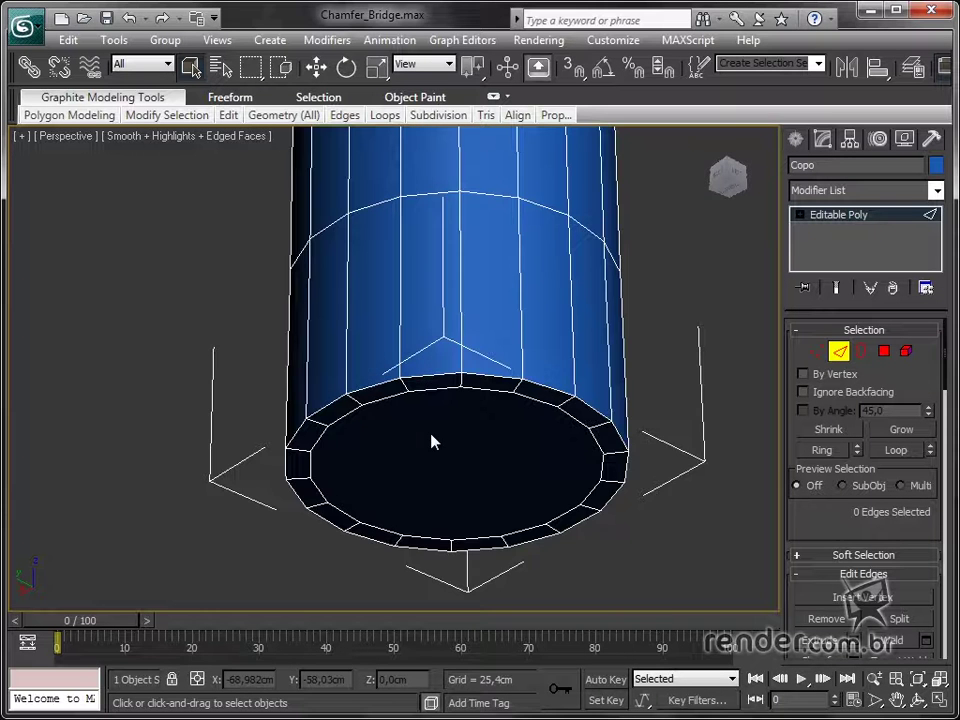
scroll(440, 425, up, 4)
click(490, 384)
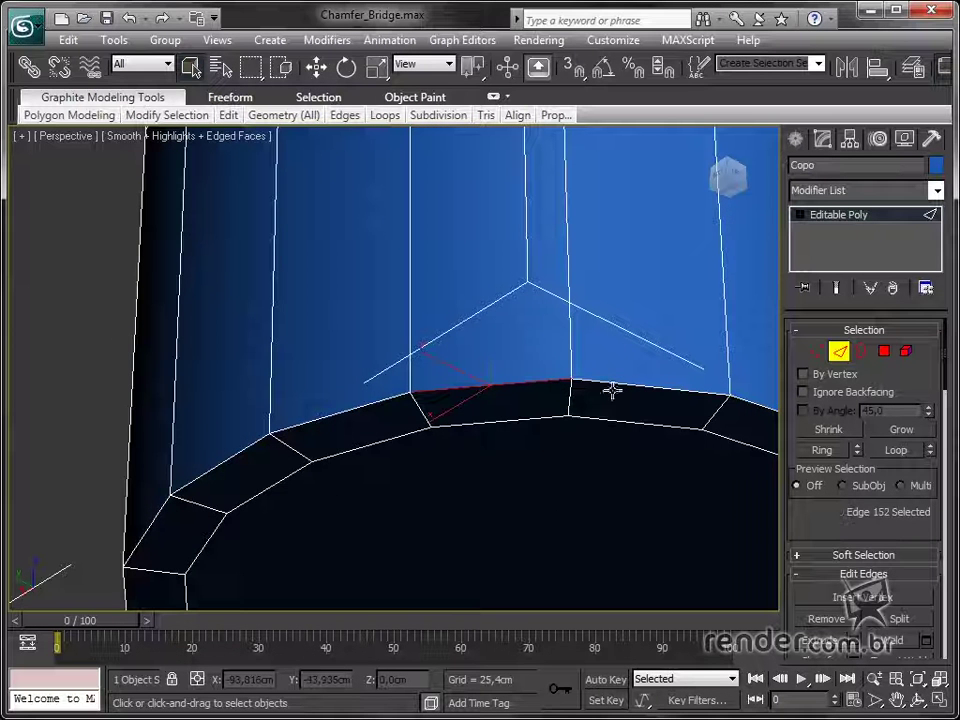
double_click(641, 387)
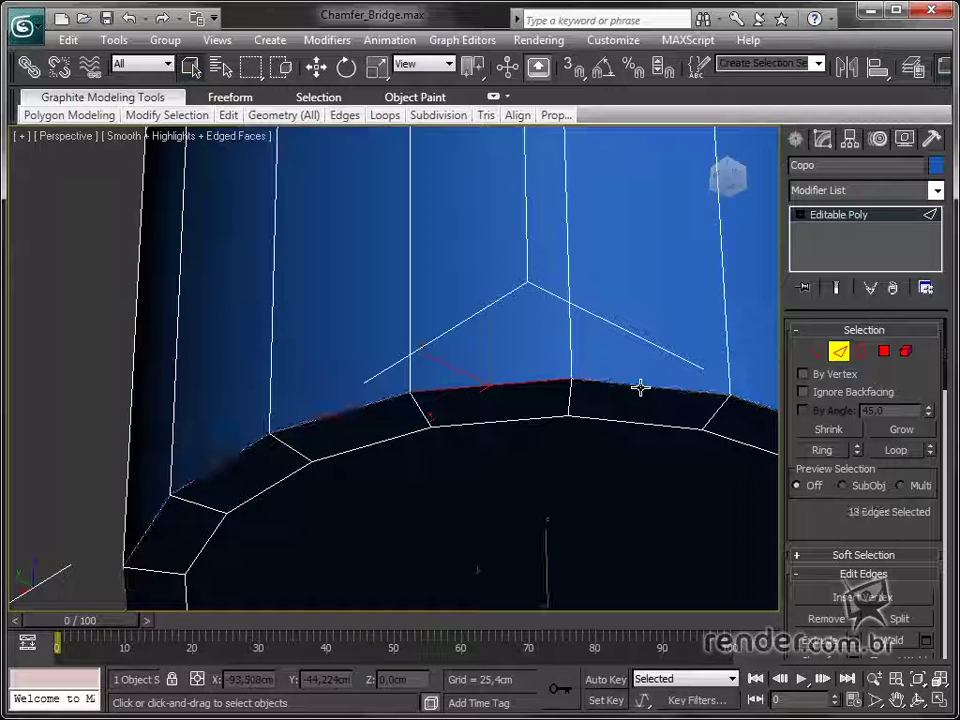
scroll(635, 393, down, 2)
scroll(608, 396, down, 1)
scroll(580, 393, down, 4)
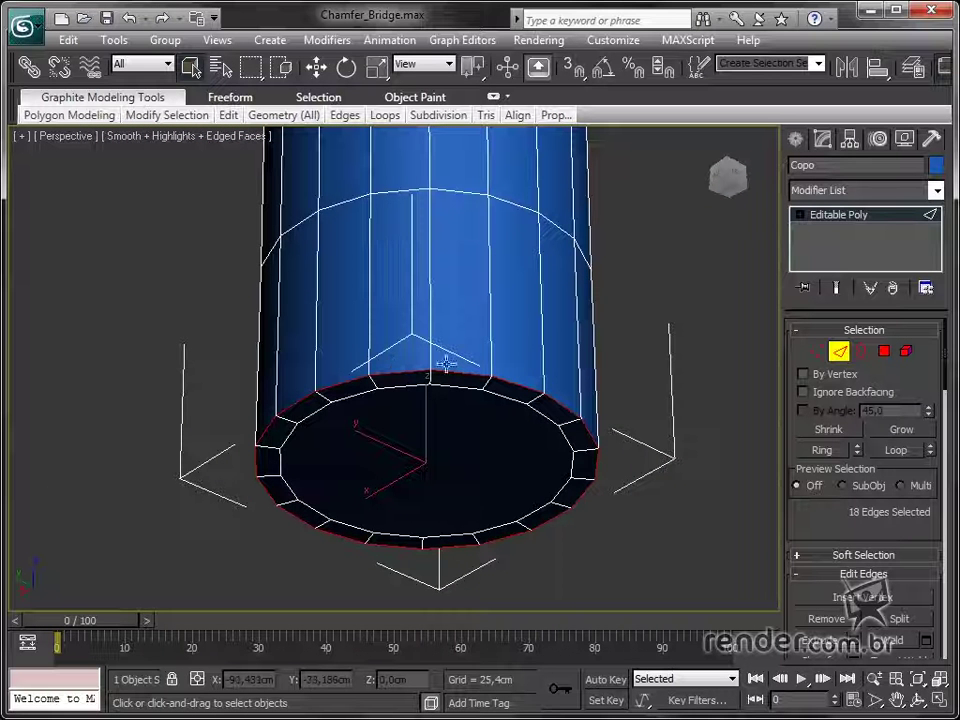
scroll(585, 440, down, 1)
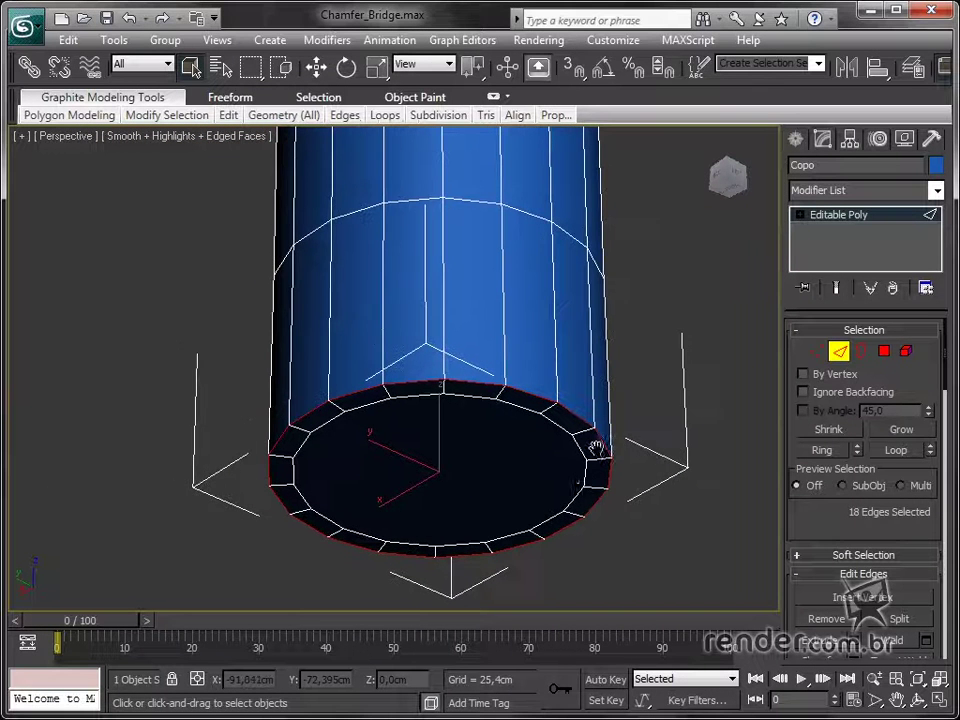
scroll(580, 475, up, 3)
scroll(634, 446, down, 2)
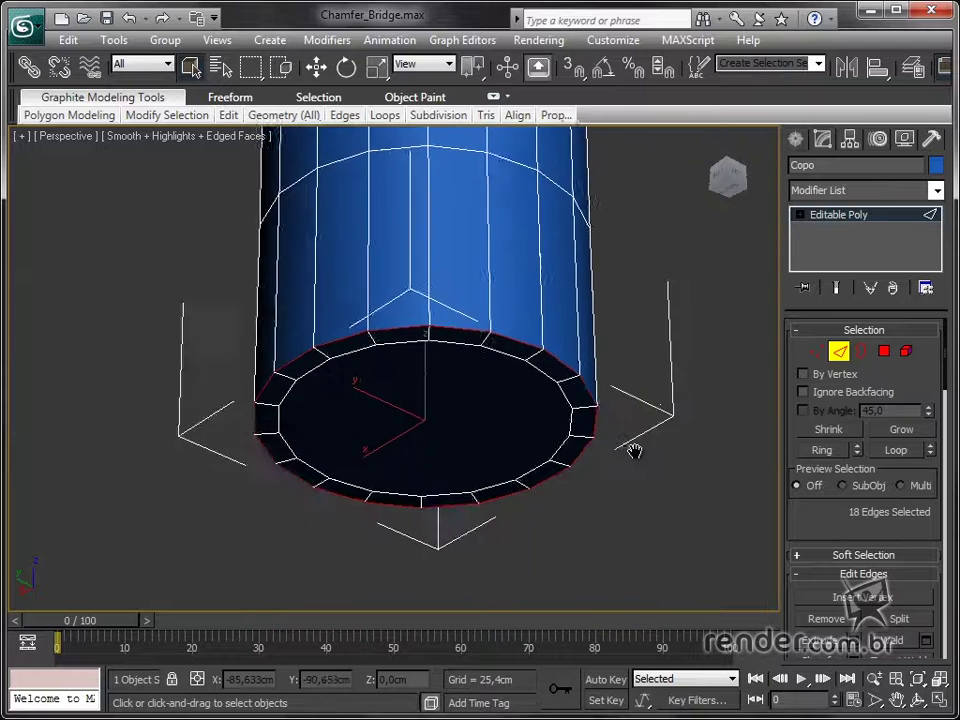
scroll(634, 450, up, 2)
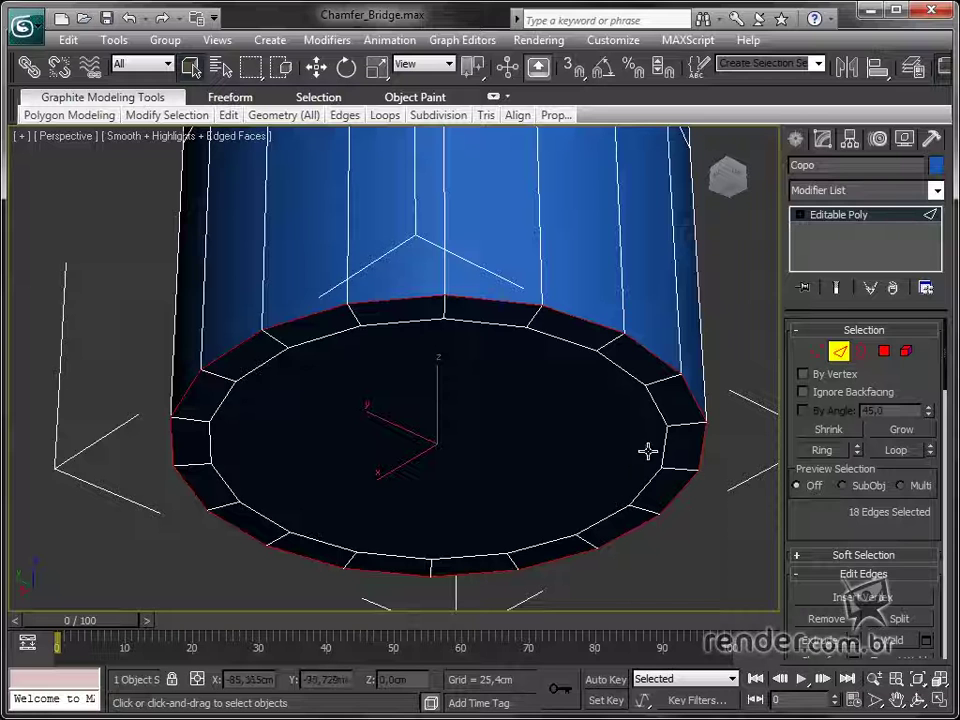
mouse_move(840, 523)
mouse_down()
mouse_move(828, 396)
mouse_move(838, 360)
mouse_up()
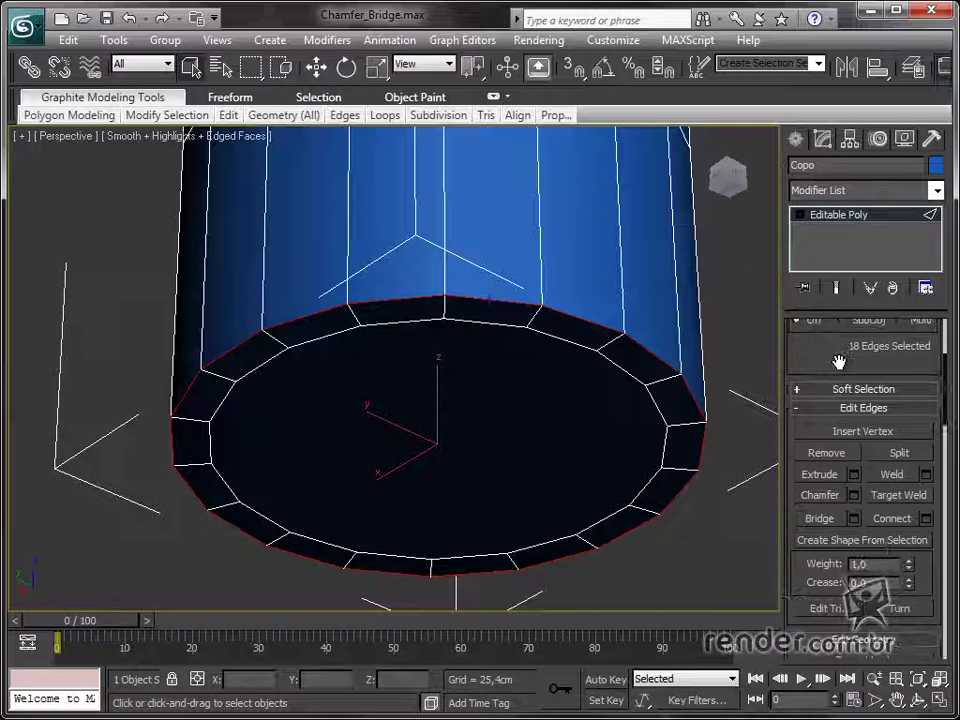
click(820, 495)
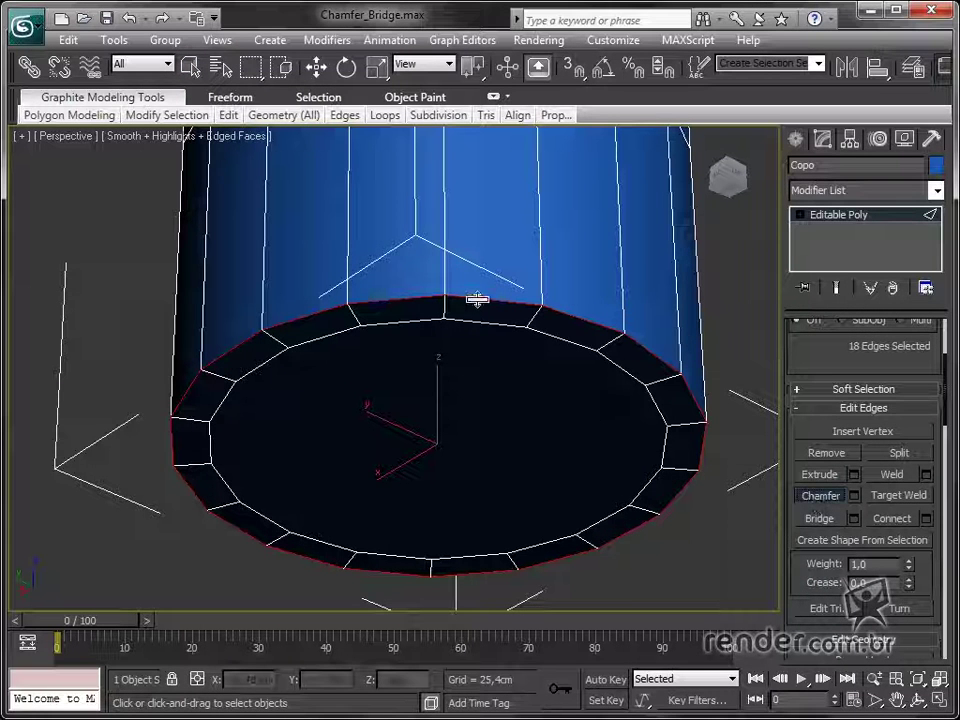
mouse_move(477, 300)
mouse_down()
mouse_move(480, 281)
mouse_move(483, 291)
mouse_up()
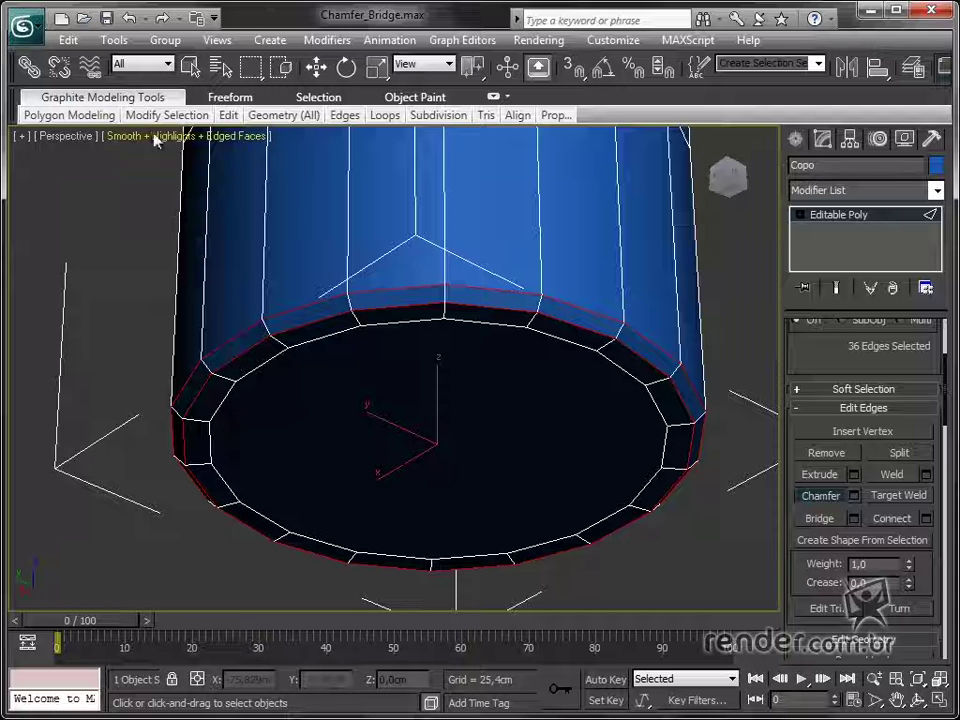
click(130, 19)
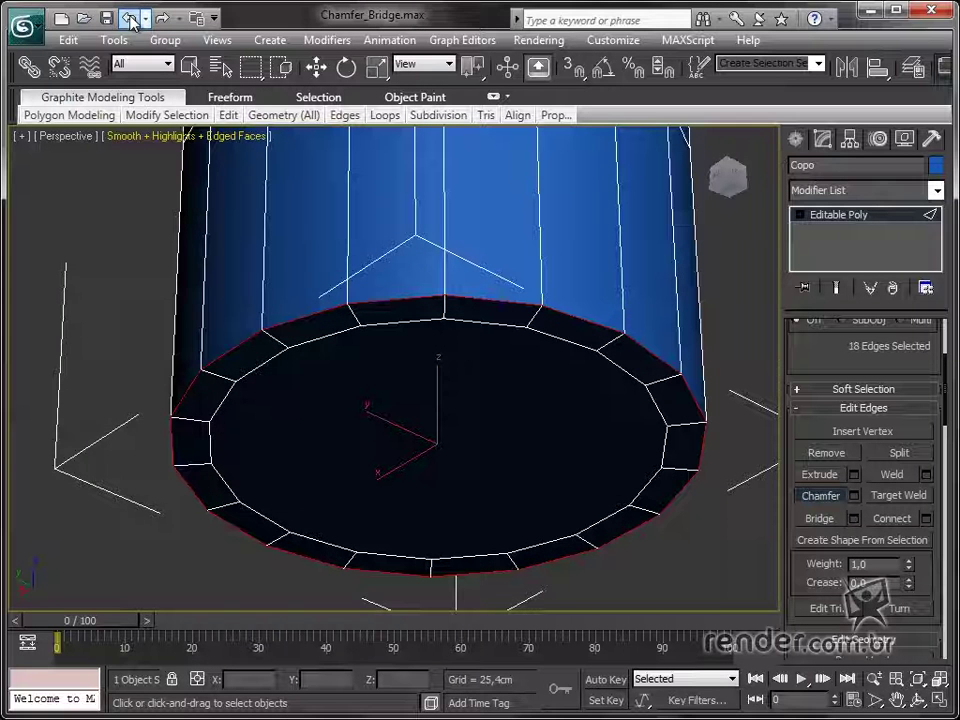
click(822, 497)
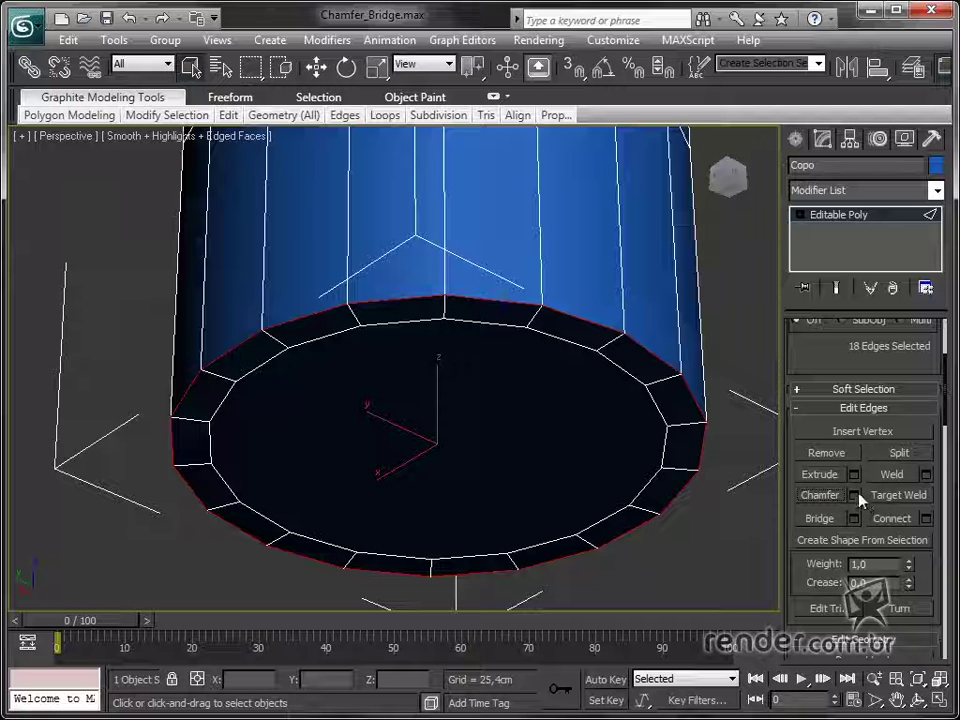
Bring up the Chamfer caddy and set the edge chamfer amount to 2,135cm
click(856, 495)
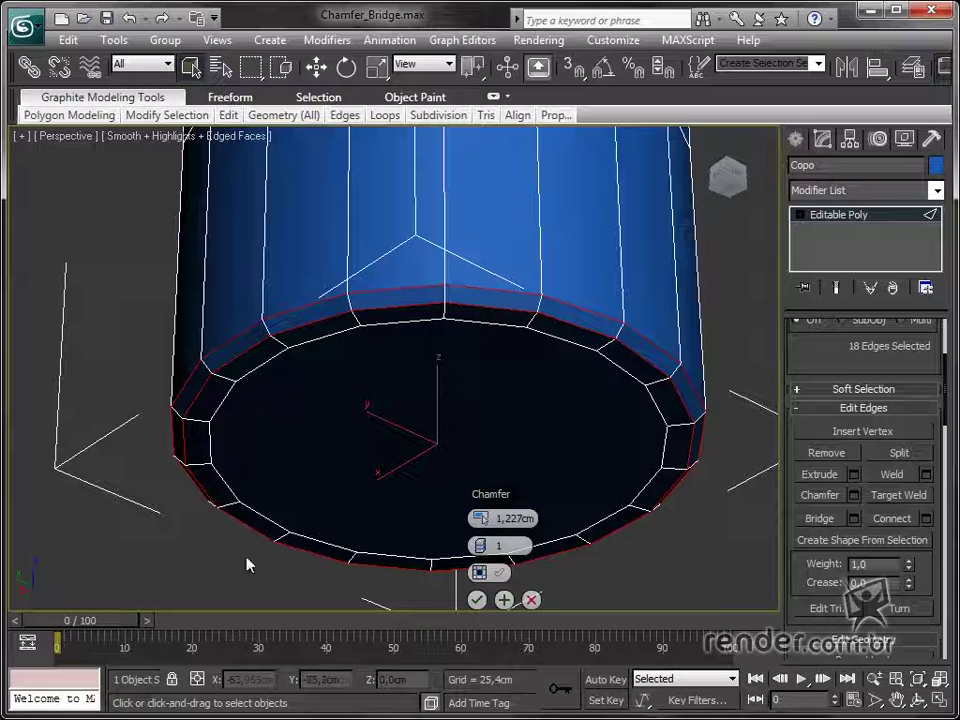
drag(497, 517, 537, 515)
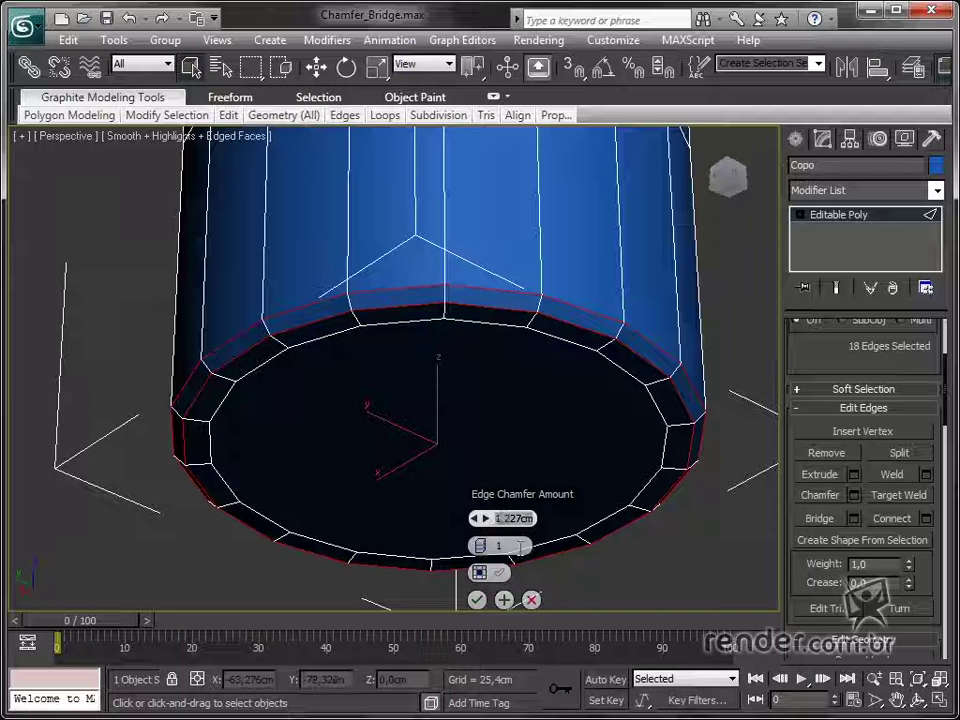
mouse_move(478, 517)
mouse_down()
mouse_move(497, 517)
mouse_move(481, 517)
mouse_up()
scroll(420, 399, up, 3)
scroll(383, 443, up, 3)
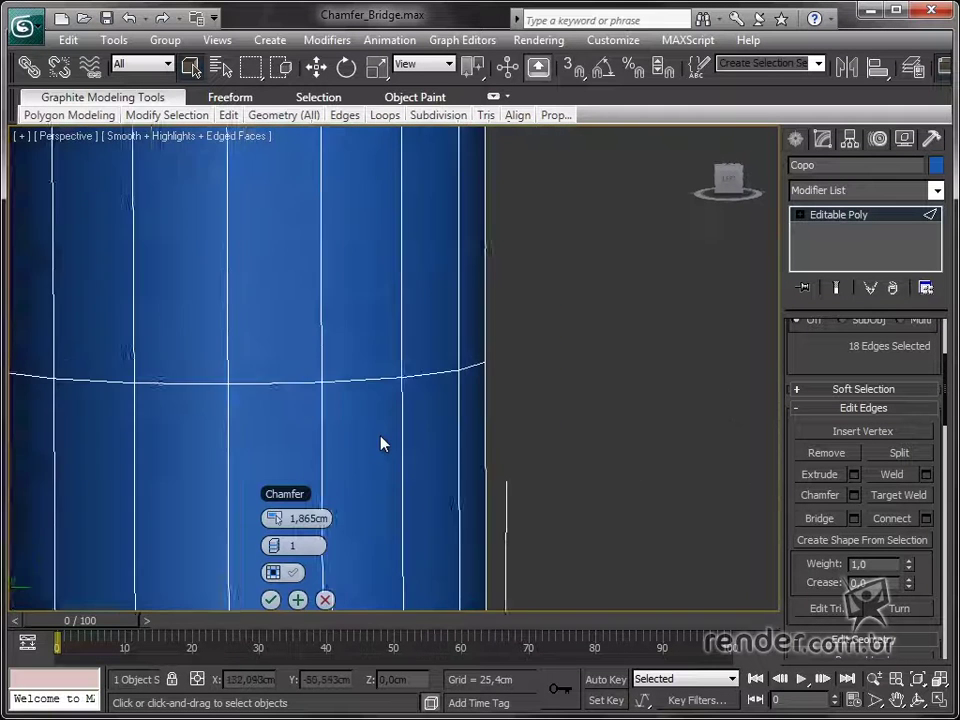
scroll(231, 399, down, 3)
scroll(296, 306, down, 2)
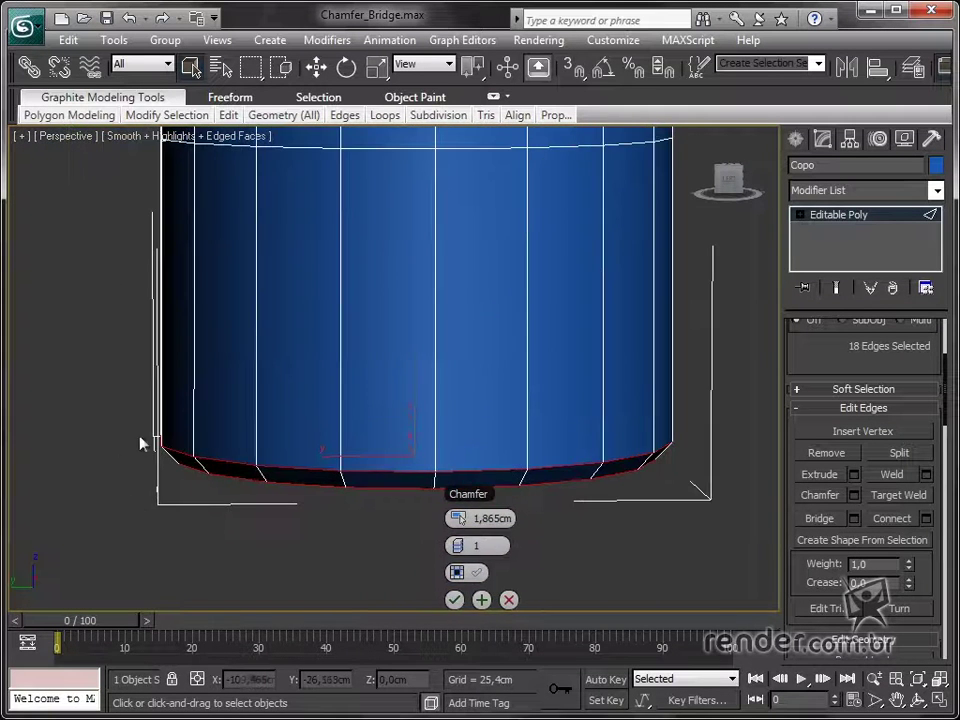
mouse_move(227, 521)
middle_down()
mouse_move(258, 457)
mouse_move(289, 497)
middle_up()
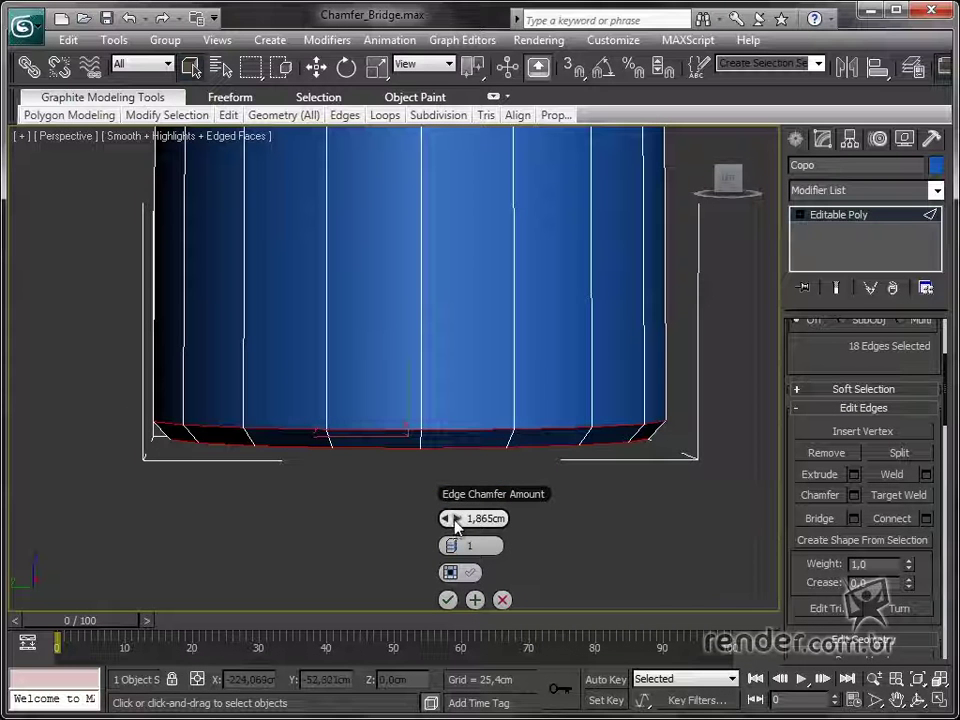
drag(456, 522, 461, 524)
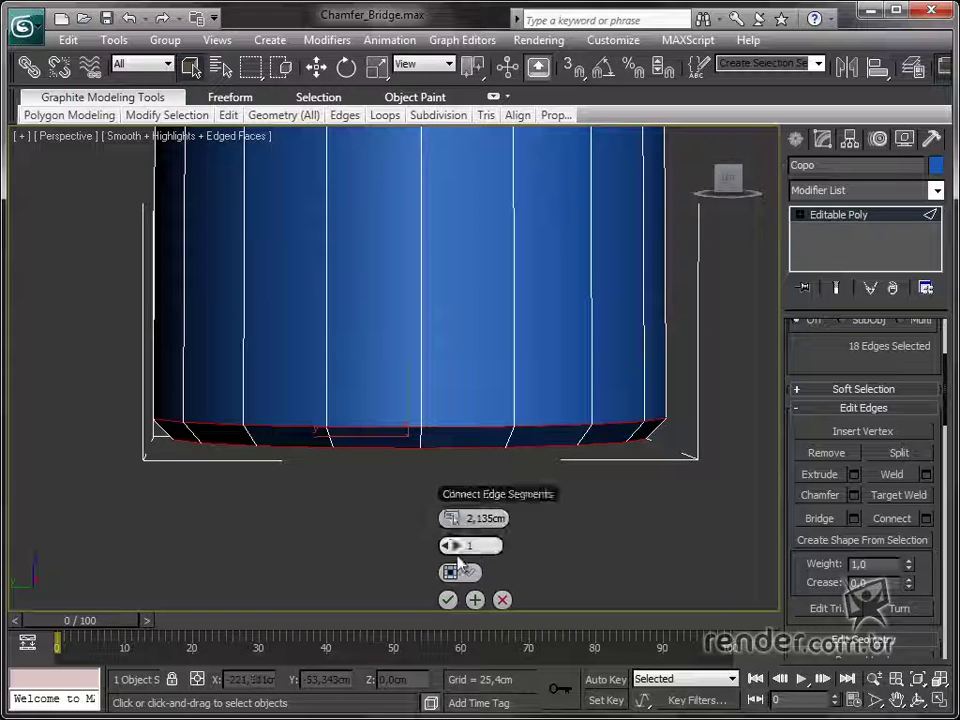
Try the open-chamfer option, then raise the chamfer to 4 segments for a rounded rim
click(453, 574)
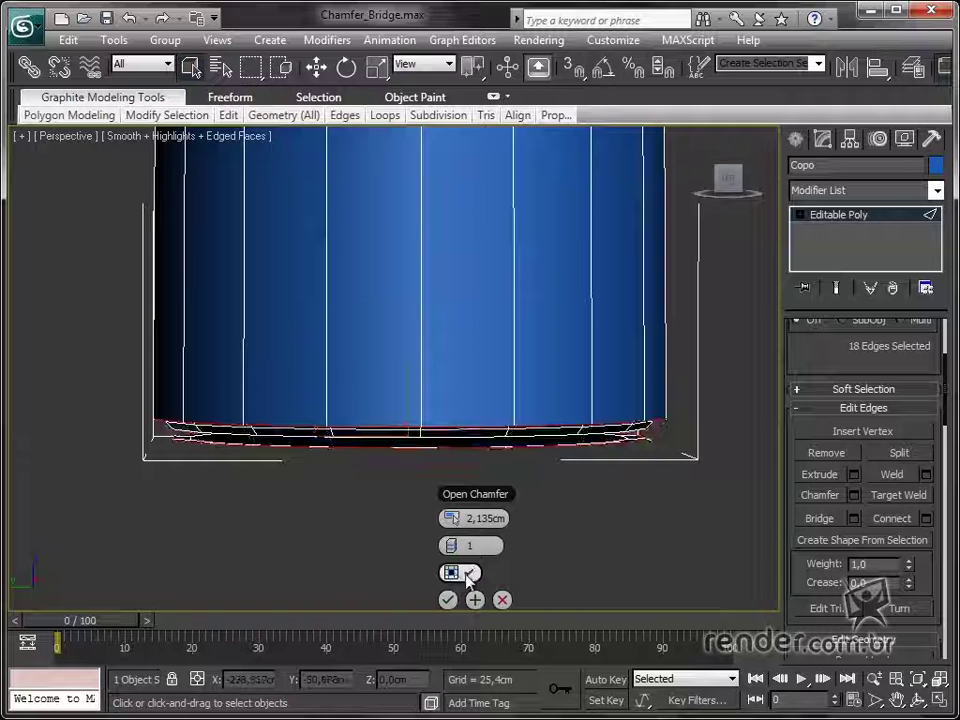
mouse_move(452, 574)
alt+middle_down()
mouse_move(337, 476)
mouse_move(353, 520)
alt+middle_up()
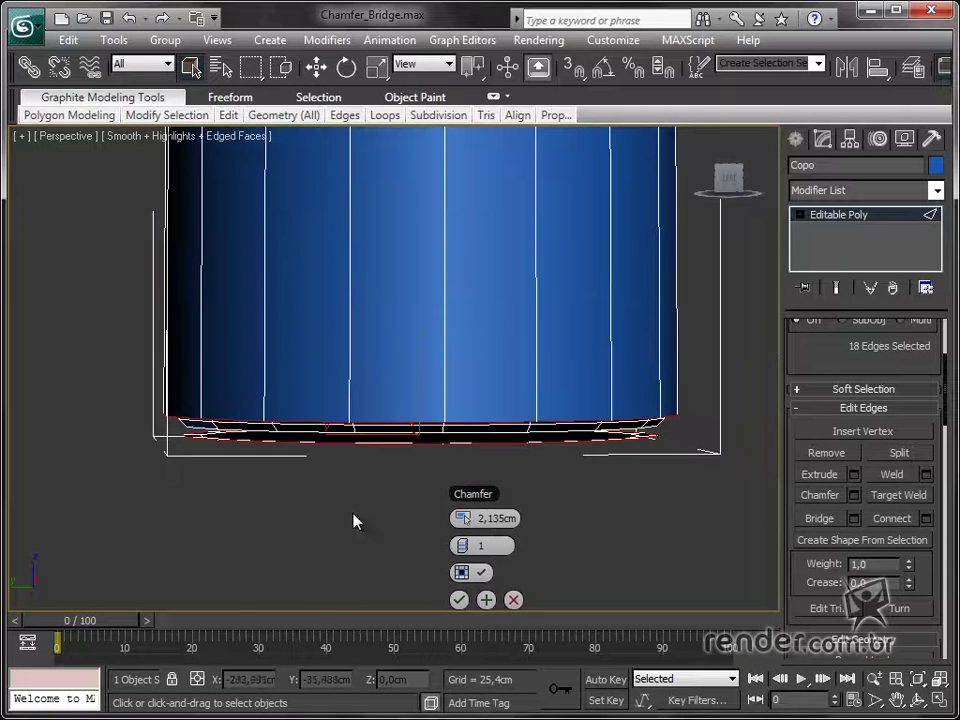
mouse_move(331, 414)
alt+middle_down()
mouse_move(321, 456)
mouse_move(326, 407)
mouse_move(341, 470)
alt+middle_up()
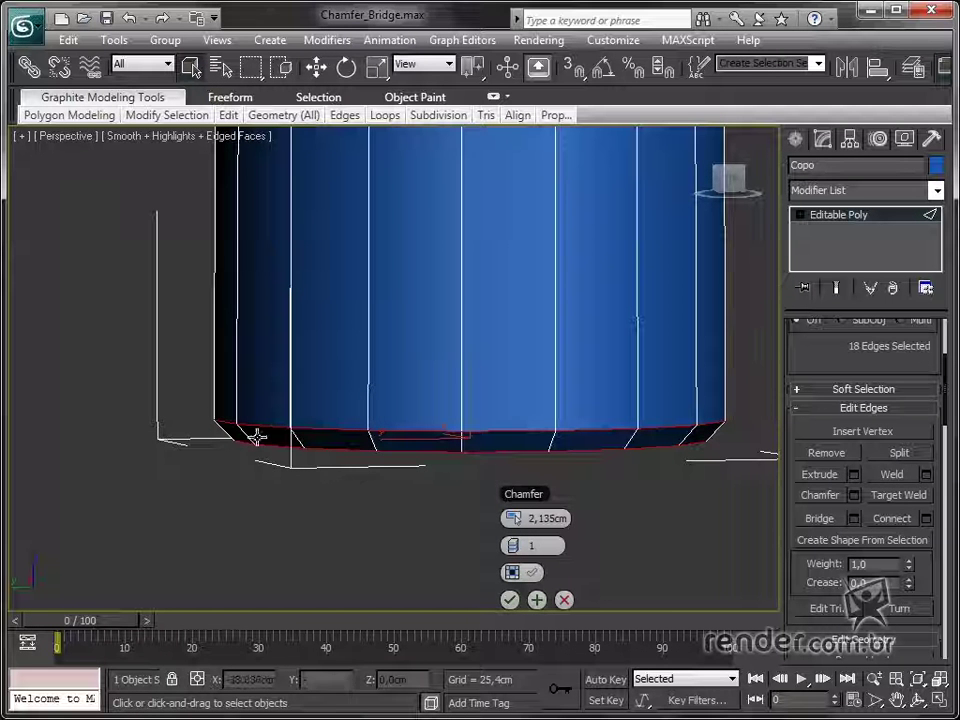
scroll(270, 450, up, 1)
scroll(259, 464, up, 4)
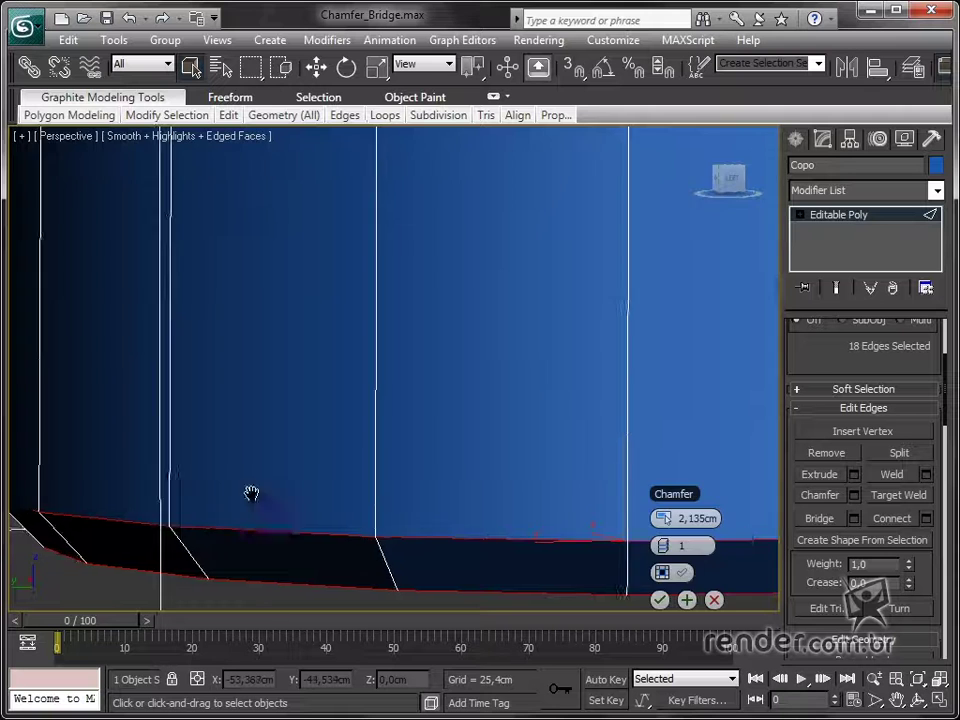
middle_drag(253, 493, 382, 437)
drag(717, 497, 503, 325)
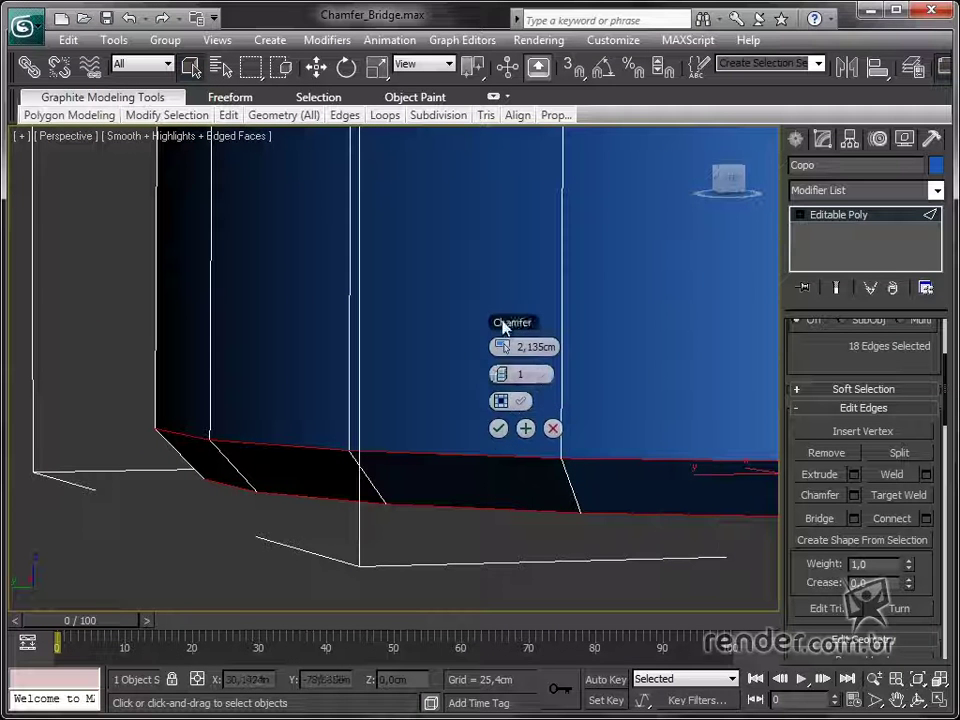
click(507, 375)
click(507, 375)
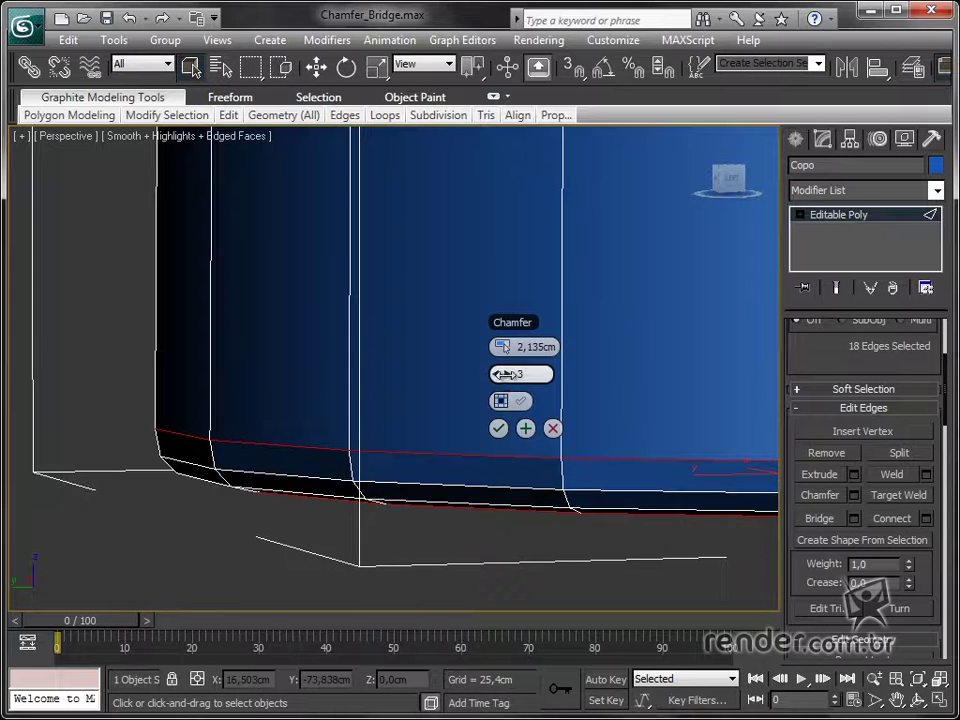
click(507, 375)
mouse_move(439, 444)
alt+middle_down()
mouse_move(392, 439)
mouse_move(413, 456)
mouse_move(392, 451)
alt+middle_up()
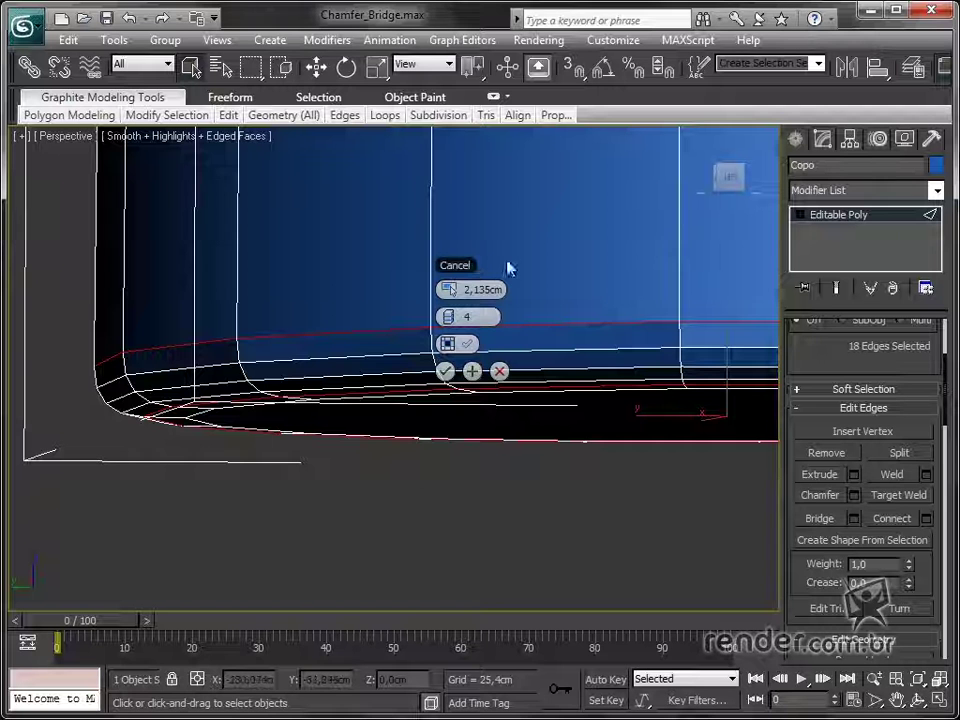
Commit the 2,135cm, 4-segment chamfer and return Copo to Editable Poly object level
click(446, 372)
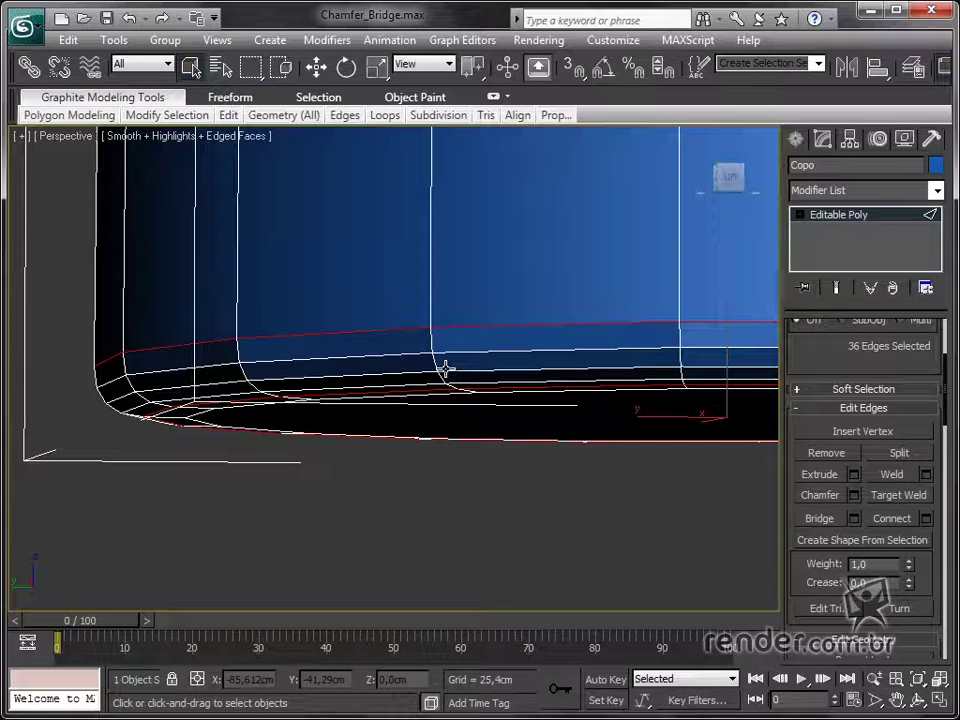
scroll(529, 368, down, 3)
scroll(460, 336, down, 3)
scroll(460, 355, down, 2)
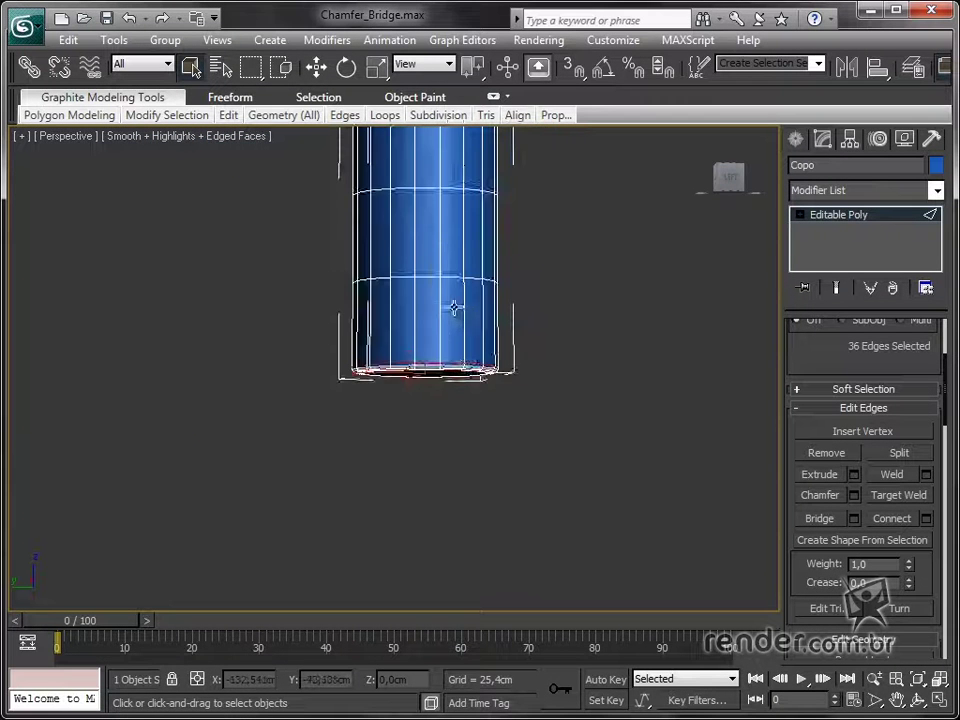
mouse_move(452, 306)
alt+middle_down()
mouse_move(447, 403)
mouse_move(442, 387)
alt+middle_up()
scroll(442, 387, up, 2)
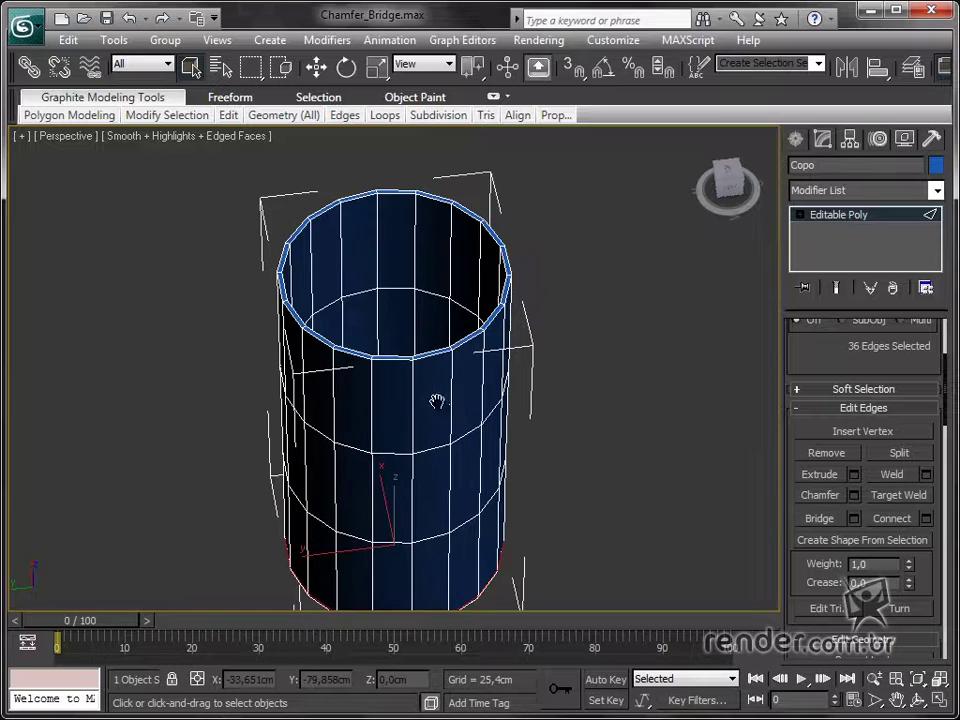
scroll(437, 400, up, 1)
scroll(424, 405, up, 2)
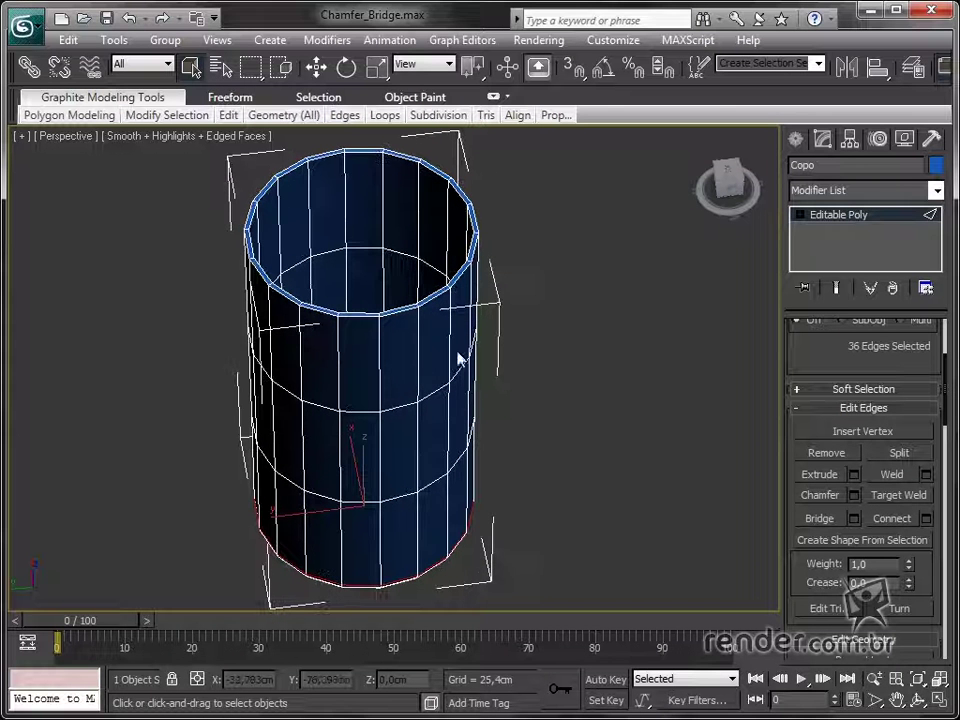
click(826, 216)
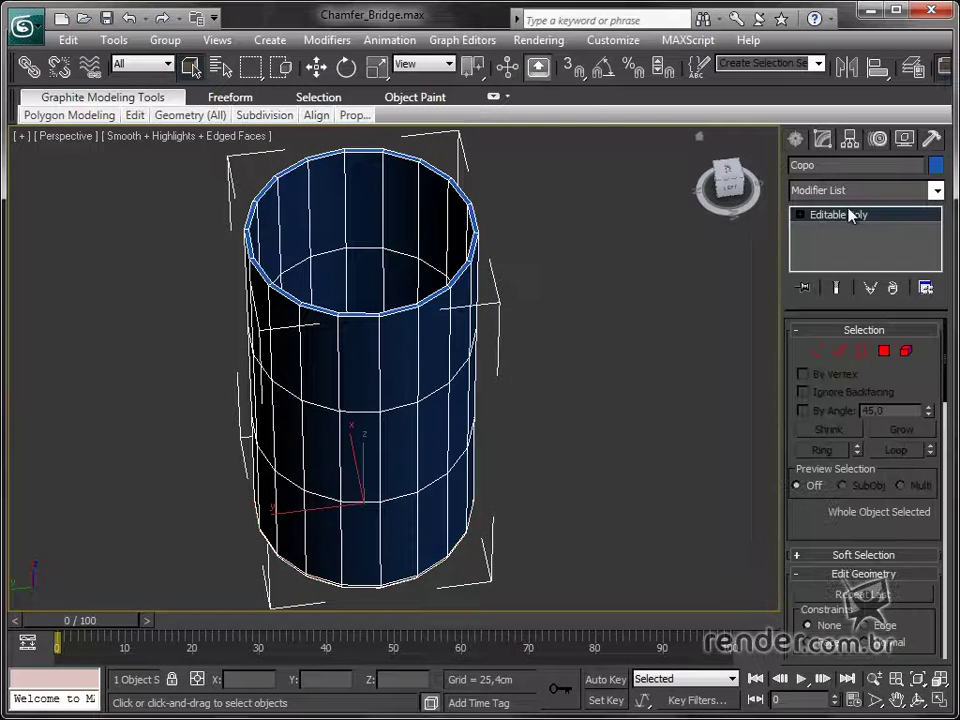
In the Layer Manager, hide layer 0 (default) and unhide the Caixa layer
click(913, 66)
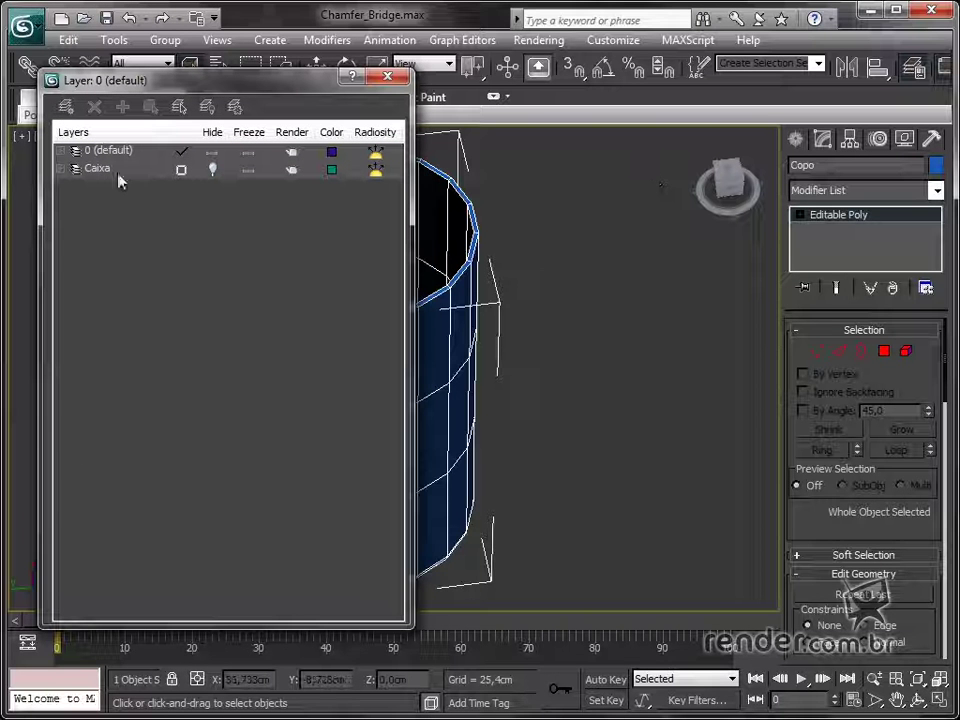
click(213, 153)
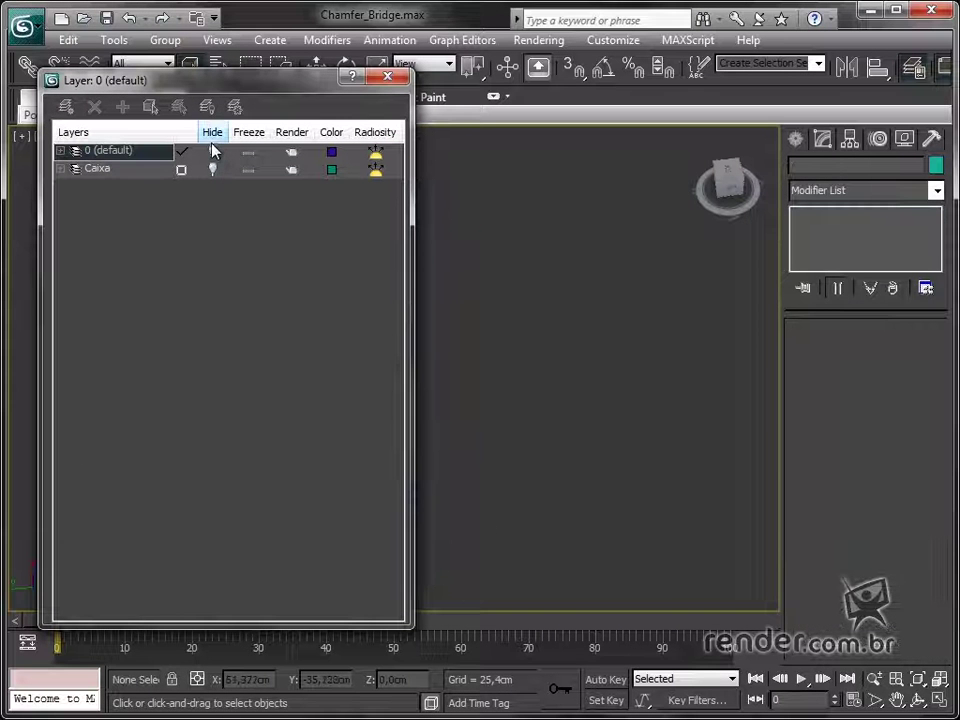
click(212, 169)
click(60, 169)
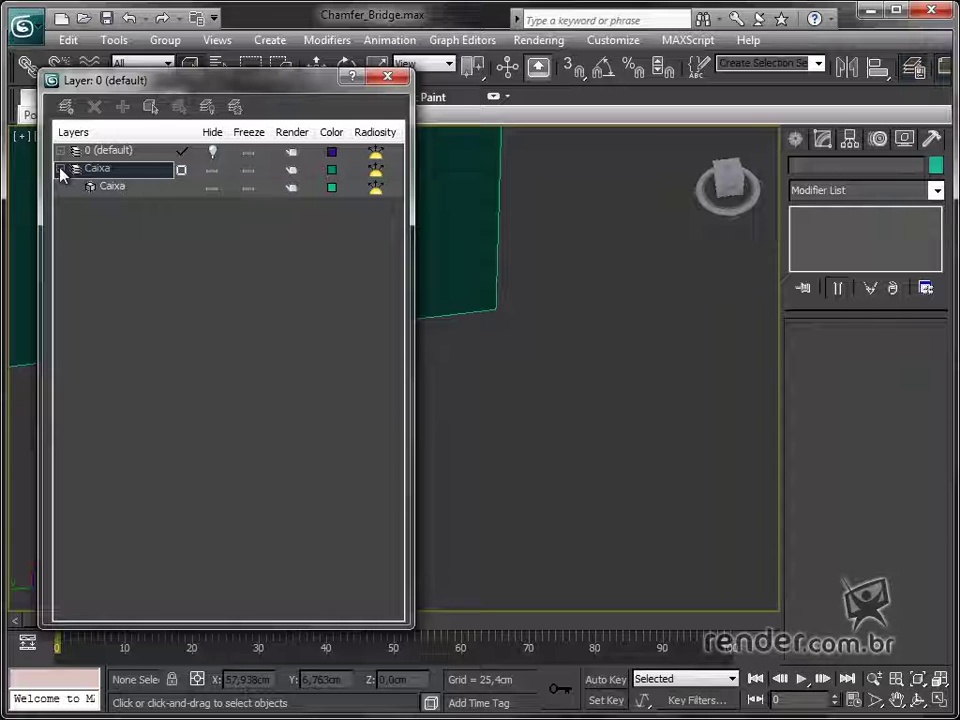
click(60, 169)
click(387, 77)
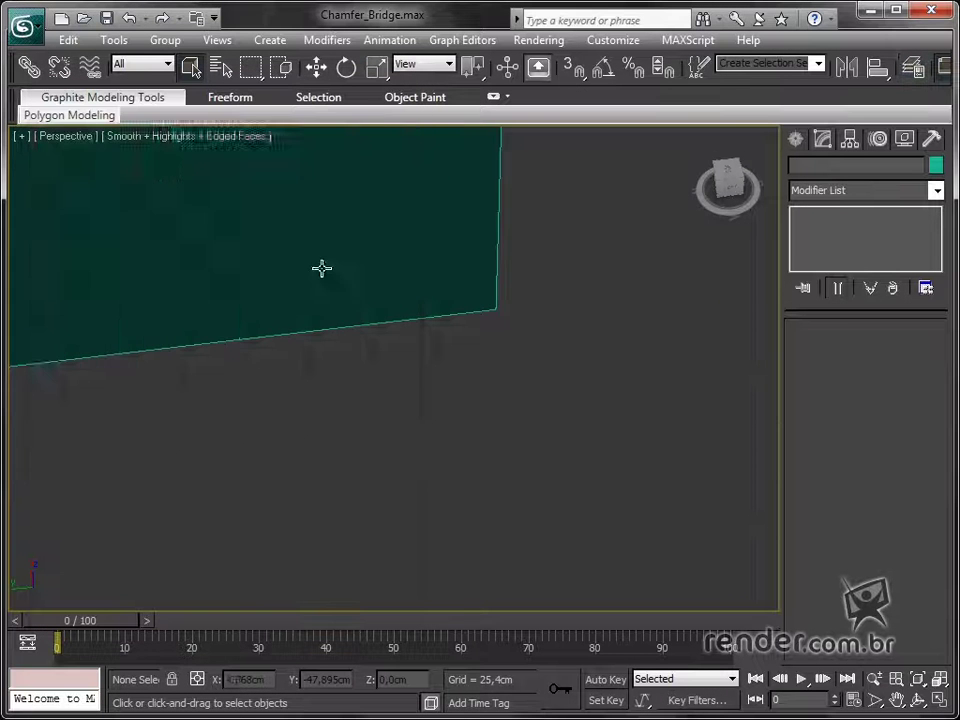
mouse_move(321, 268)
alt+middle_down()
mouse_move(508, 439)
mouse_move(450, 444)
mouse_move(435, 377)
mouse_move(519, 317)
mouse_move(561, 324)
mouse_move(560, 340)
alt+middle_up()
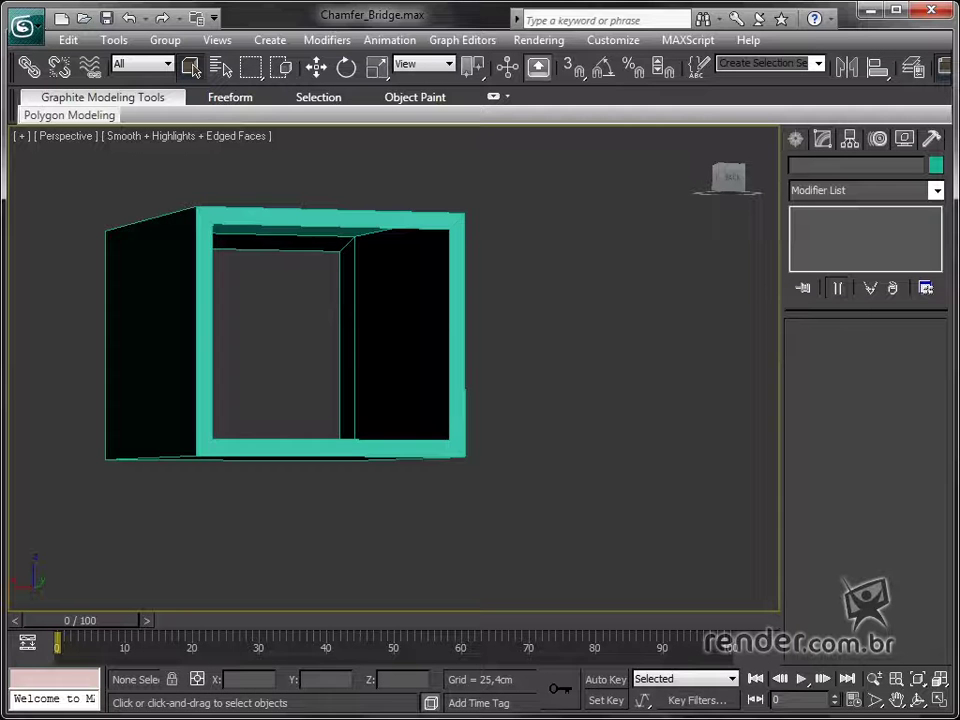
Select the Caixa box and switch to Border sub-object level
scroll(353, 413, down, 3)
scroll(381, 441, up, 3)
scroll(388, 440, up, 3)
scroll(388, 440, down, 2)
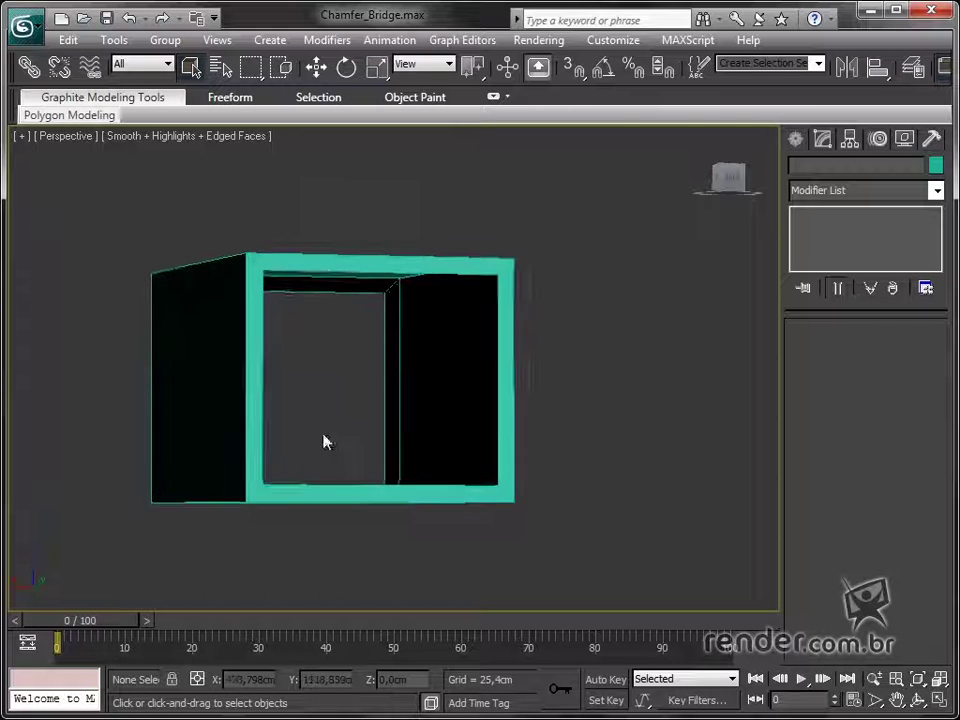
middle_drag(324, 441, 400, 416)
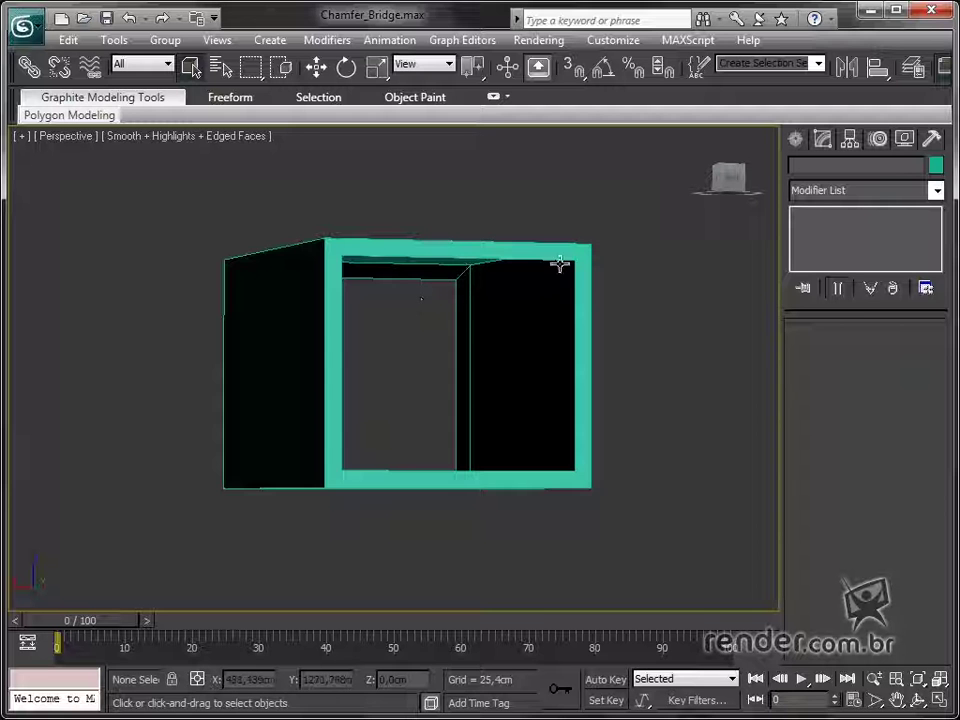
mouse_move(317, 317)
alt+middle_down()
mouse_move(609, 326)
mouse_move(601, 324)
mouse_move(591, 354)
alt+middle_up()
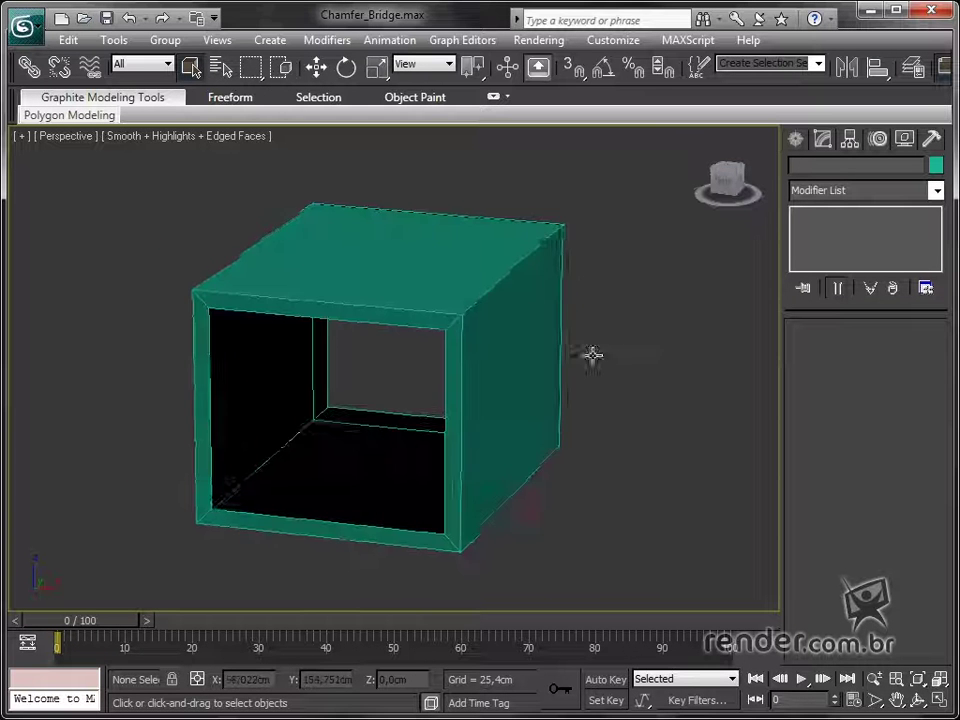
click(475, 320)
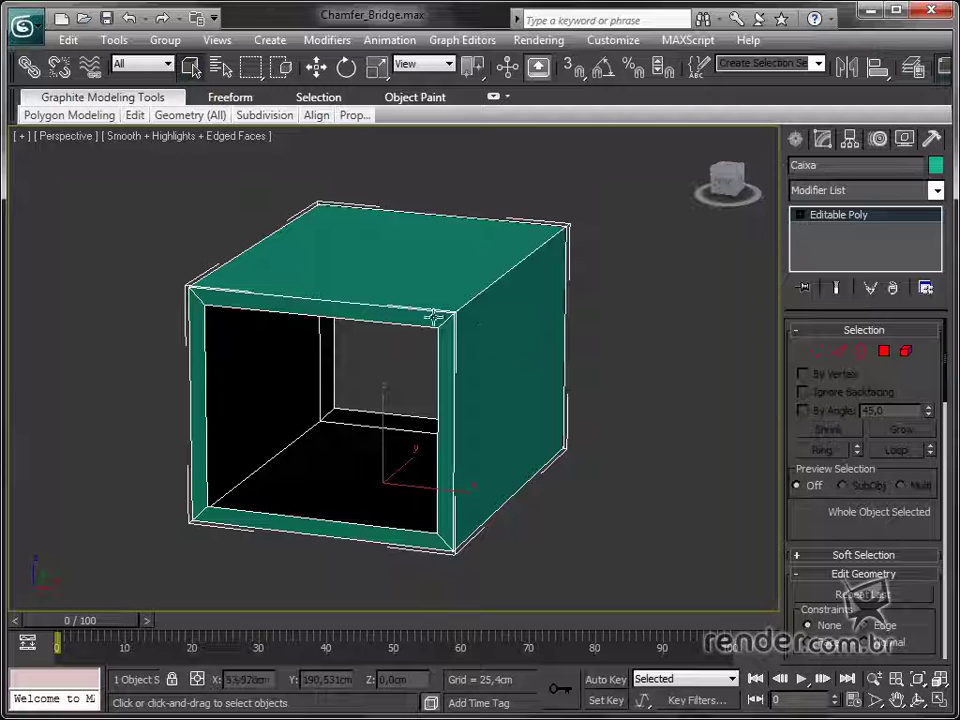
click(860, 352)
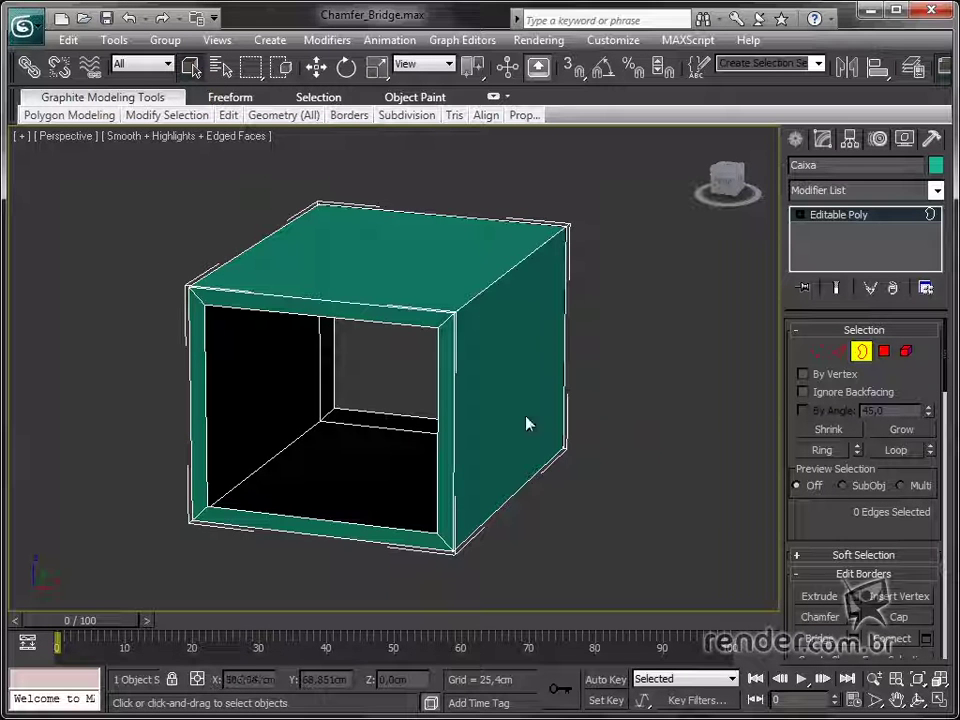
Select the front opening's border, orbiting around to the back opening (8 border edges)
click(393, 329)
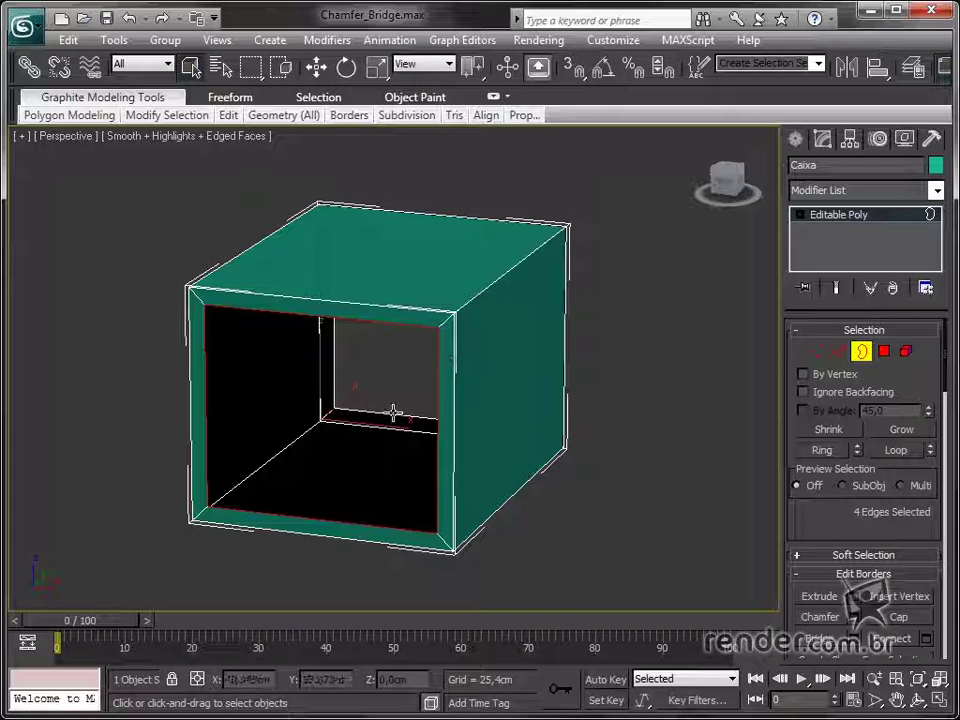
mouse_move(548, 414)
alt+middle_down()
mouse_move(533, 428)
mouse_move(377, 416)
mouse_move(418, 390)
alt+middle_up()
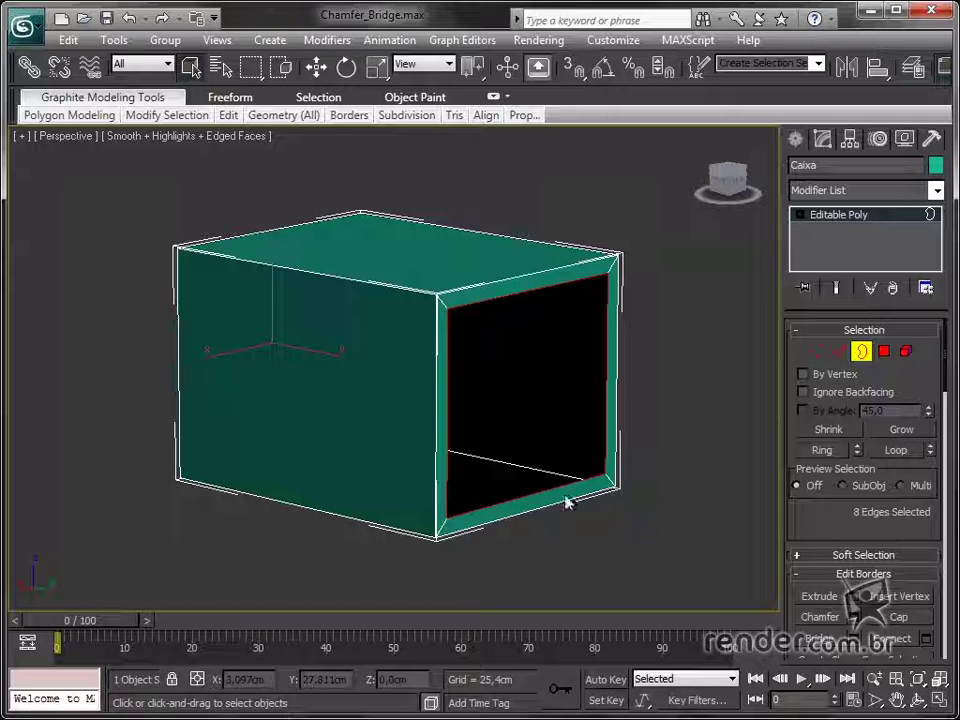
mouse_move(480, 471)
alt+middle_down()
mouse_move(462, 472)
mouse_move(448, 456)
alt+middle_up()
scroll(823, 392, down, 2)
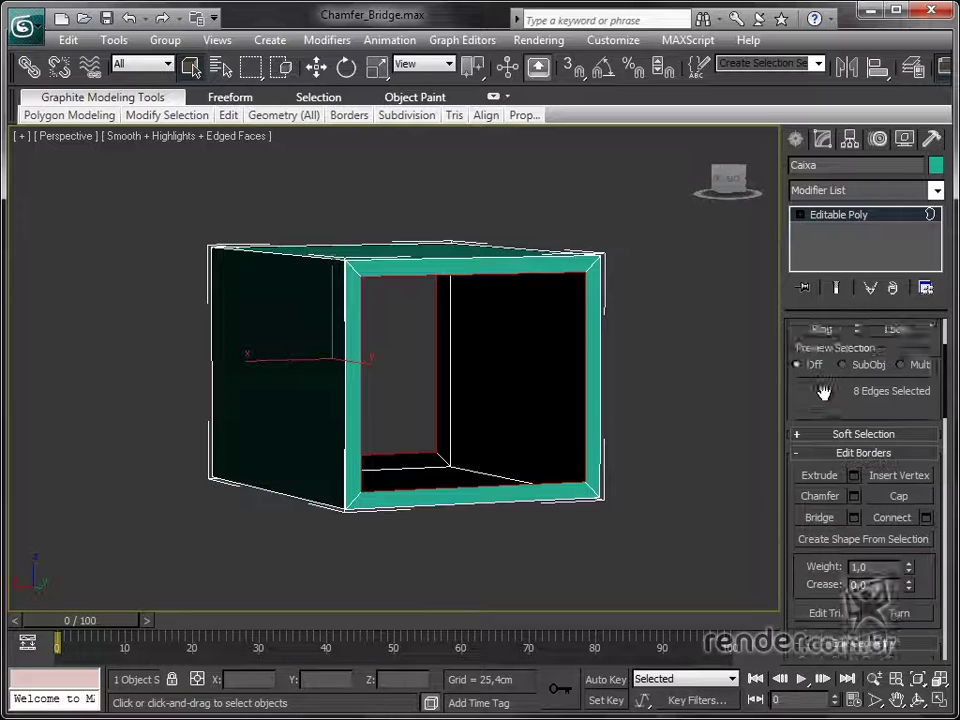
scroll(857, 449, down, 1)
Preview a Bridge between the two openings and raise its segments to 6
click(853, 463)
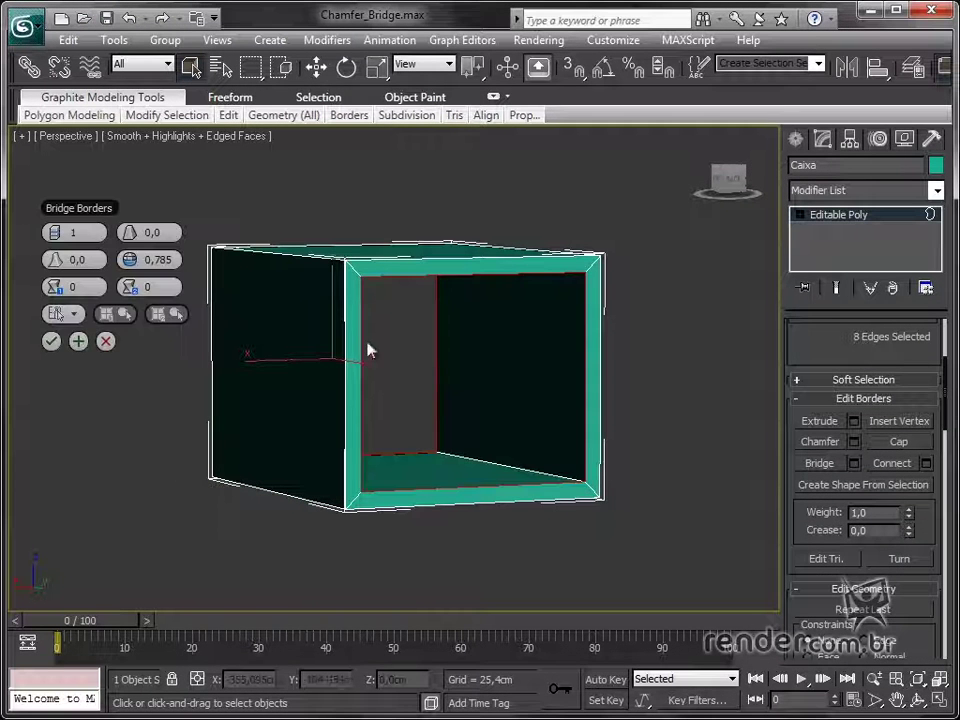
mouse_move(407, 424)
alt+middle_down()
mouse_move(681, 405)
mouse_move(743, 429)
alt+middle_up()
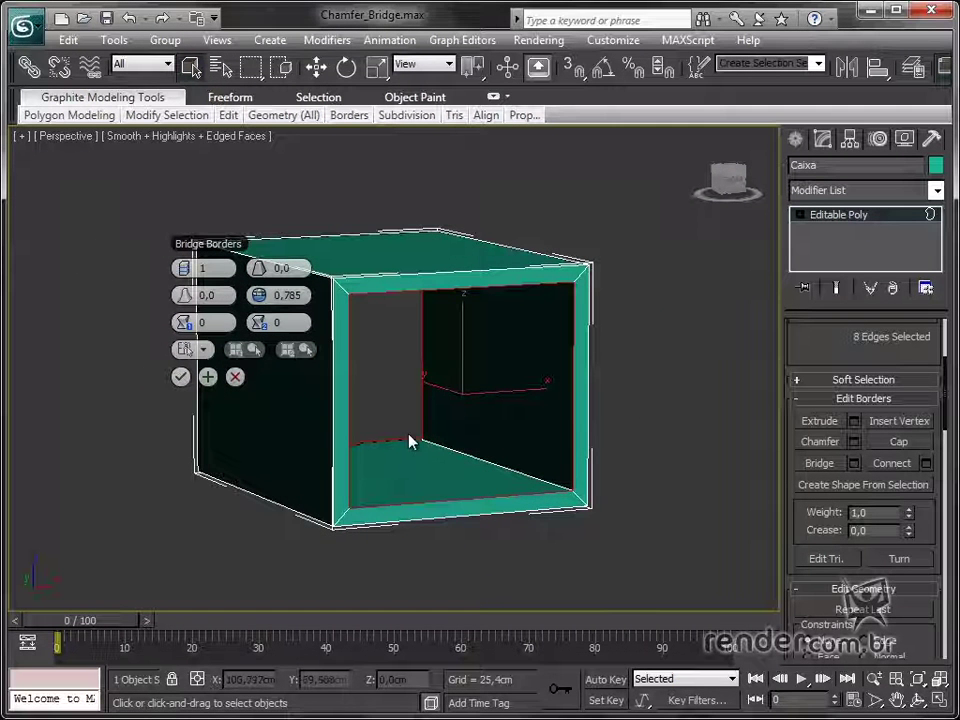
mouse_move(185, 247)
mouse_down()
mouse_move(249, 269)
mouse_move(620, 328)
mouse_move(629, 321)
mouse_up()
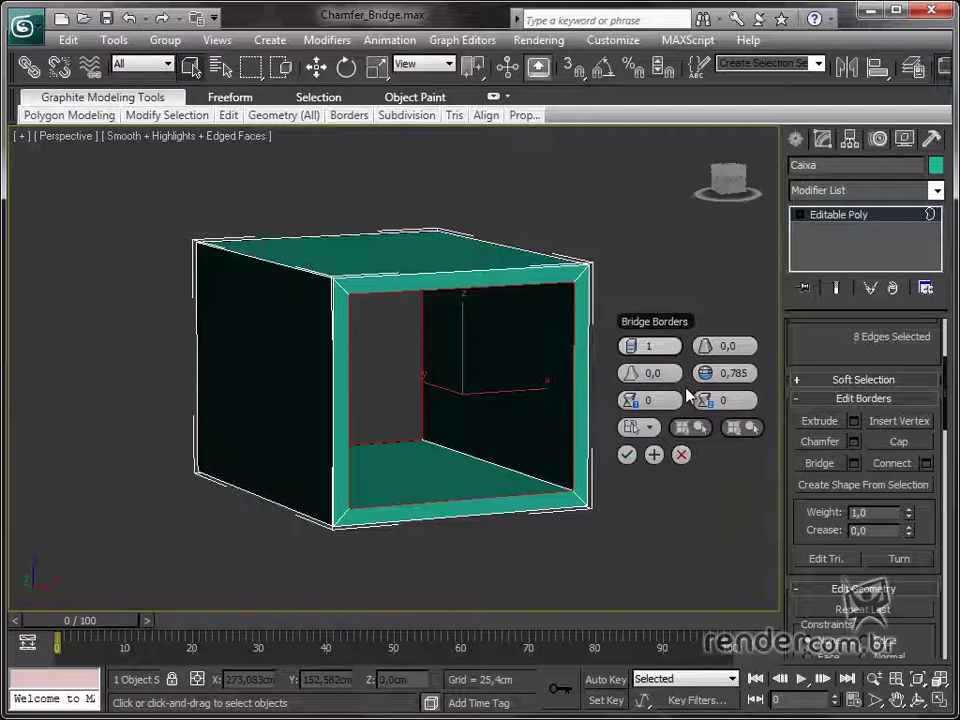
middle_drag(377, 402, 330, 394)
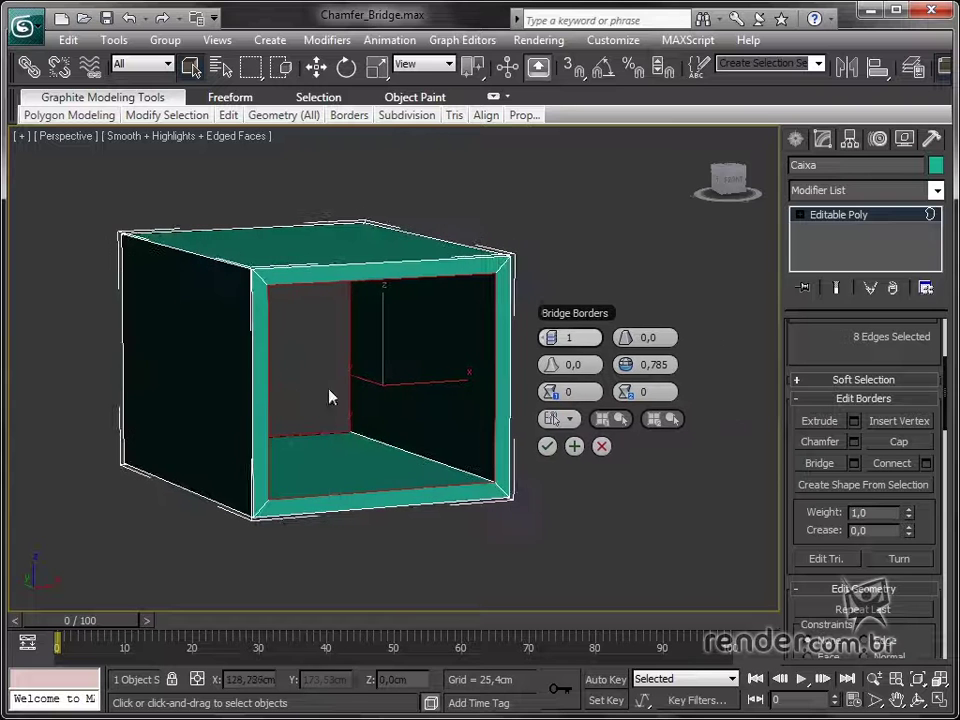
drag(589, 318, 615, 321)
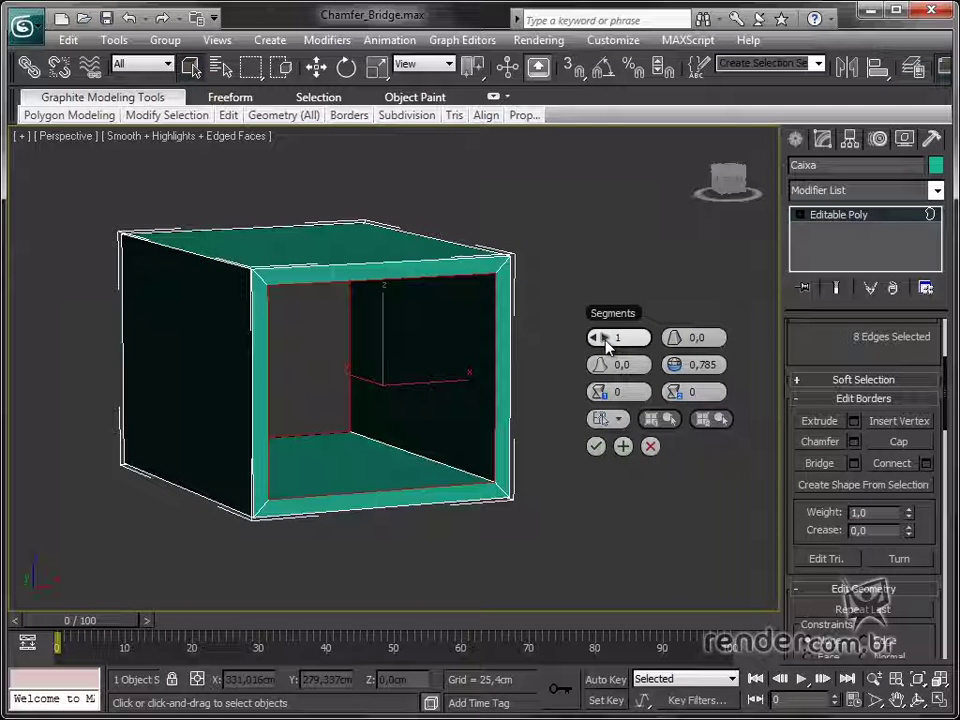
click(605, 338)
click(605, 338)
click(605, 338)
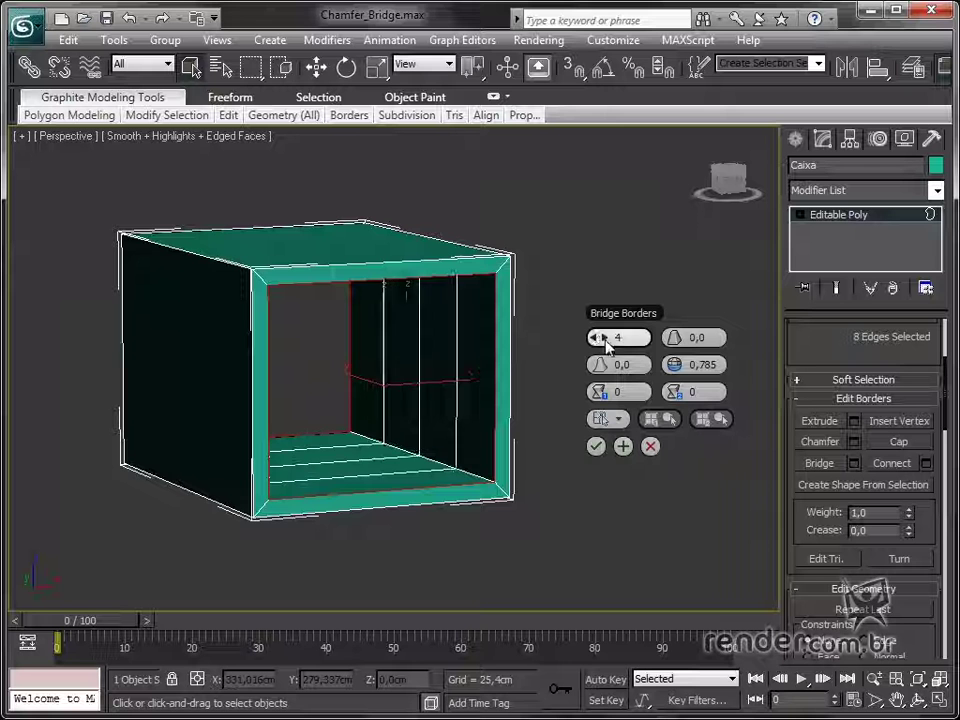
click(605, 338)
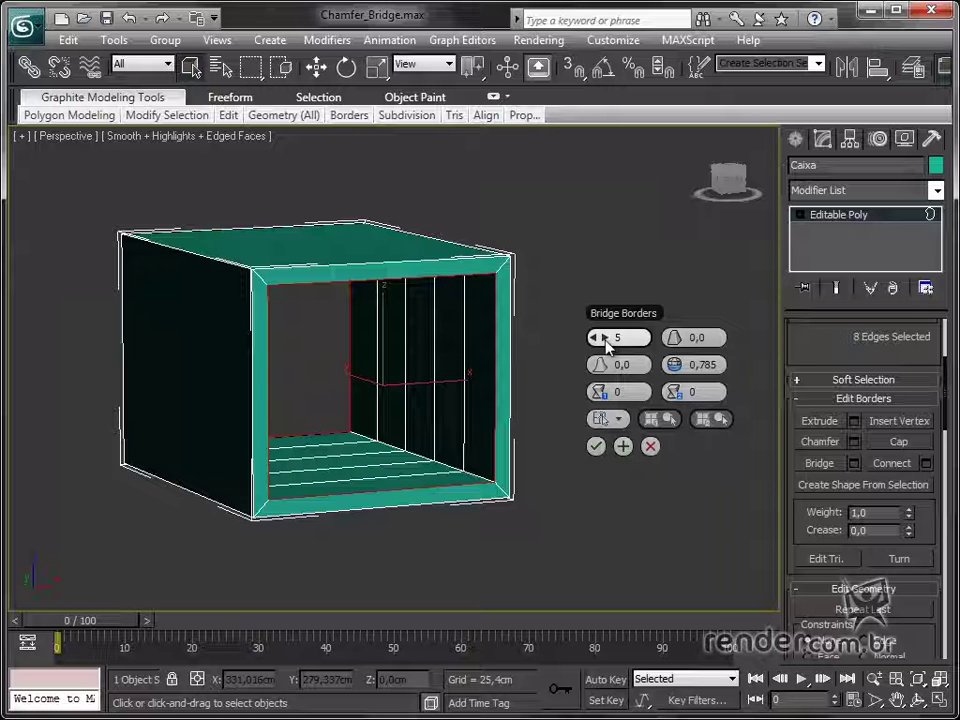
click(605, 338)
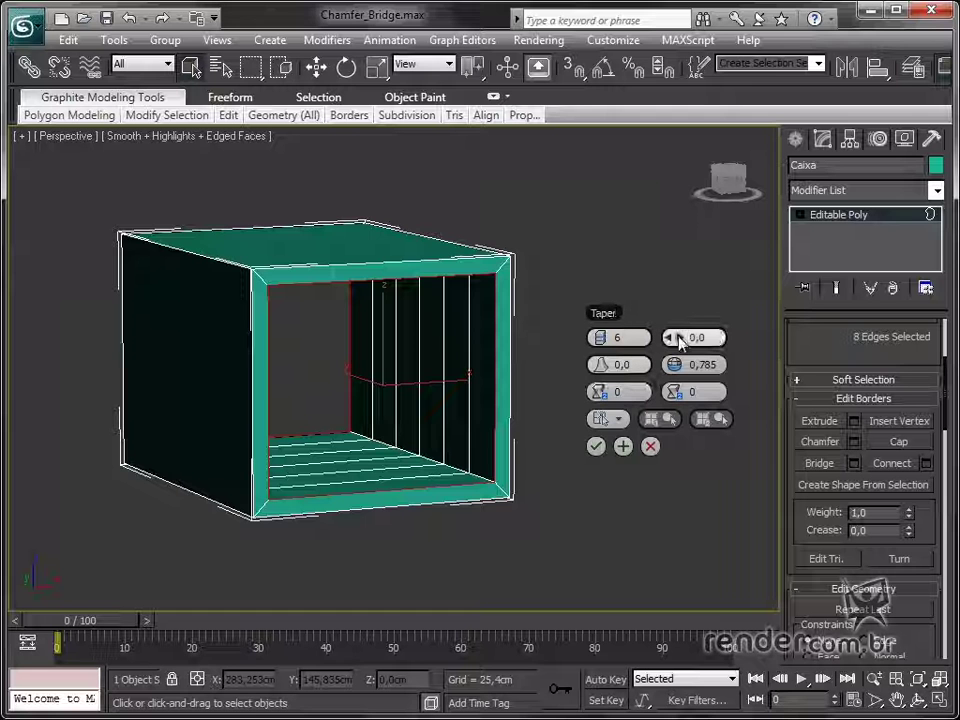
Taper the bridge tunnel to -2,46 and switch the viewport to wireframe
drag(679, 341, 676, 350)
alt+middle_drag(326, 450, 422, 452)
key(F3)
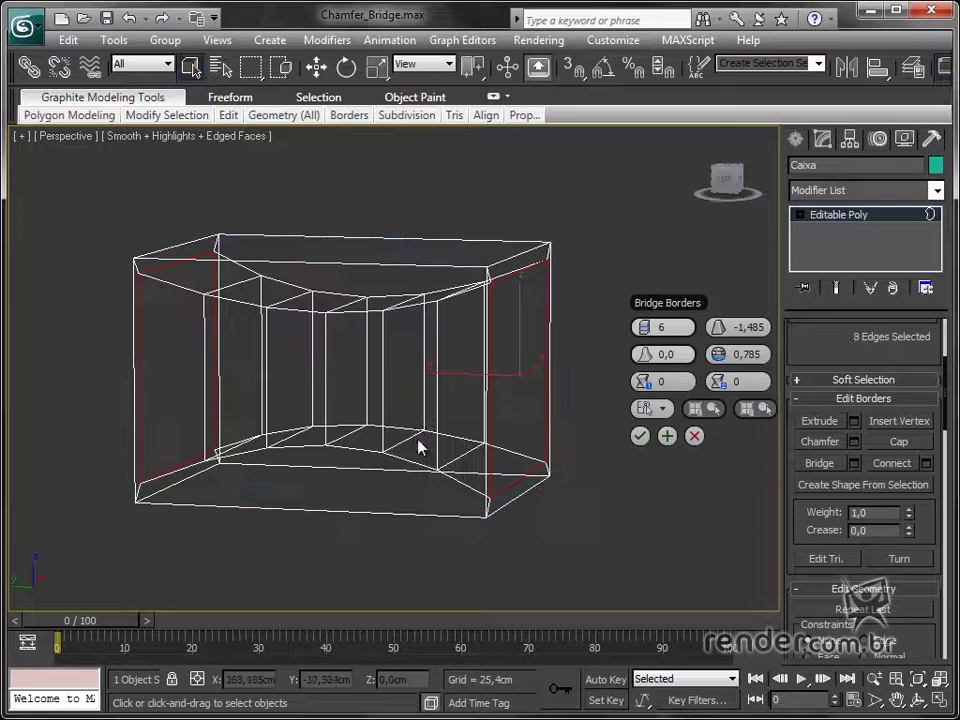
drag(722, 327, 722, 322)
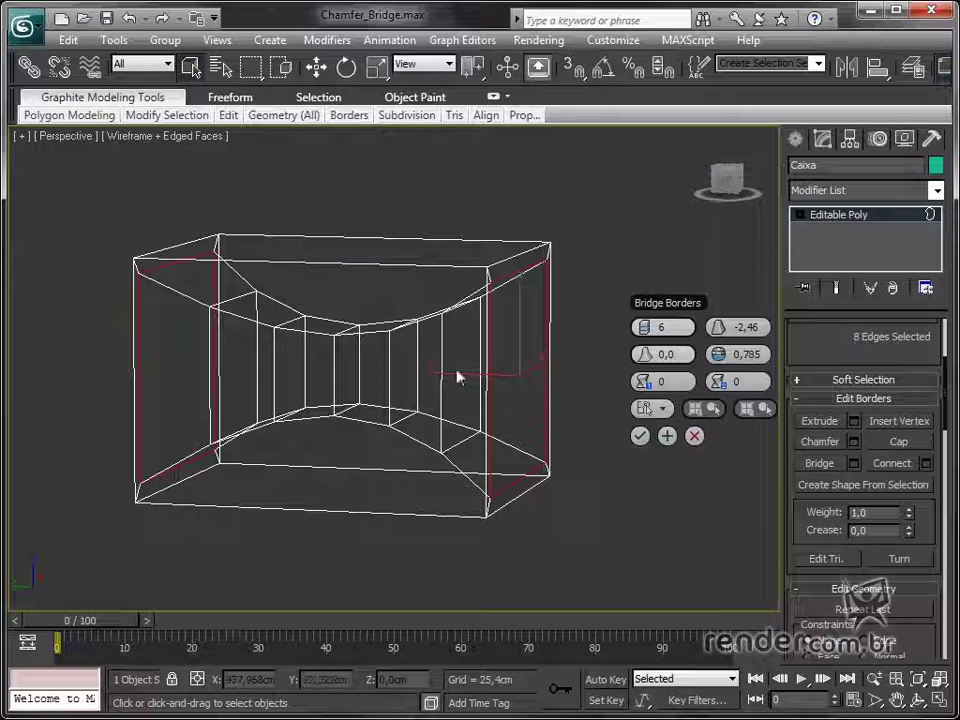
Set the bridge bias to -25,0 and Twist 1 to 1
mouse_move(648, 354)
mouse_down()
mouse_move(648, 340)
mouse_move(645, 355)
mouse_move(557, 362)
mouse_move(738, 366)
mouse_move(738, 358)
mouse_up()
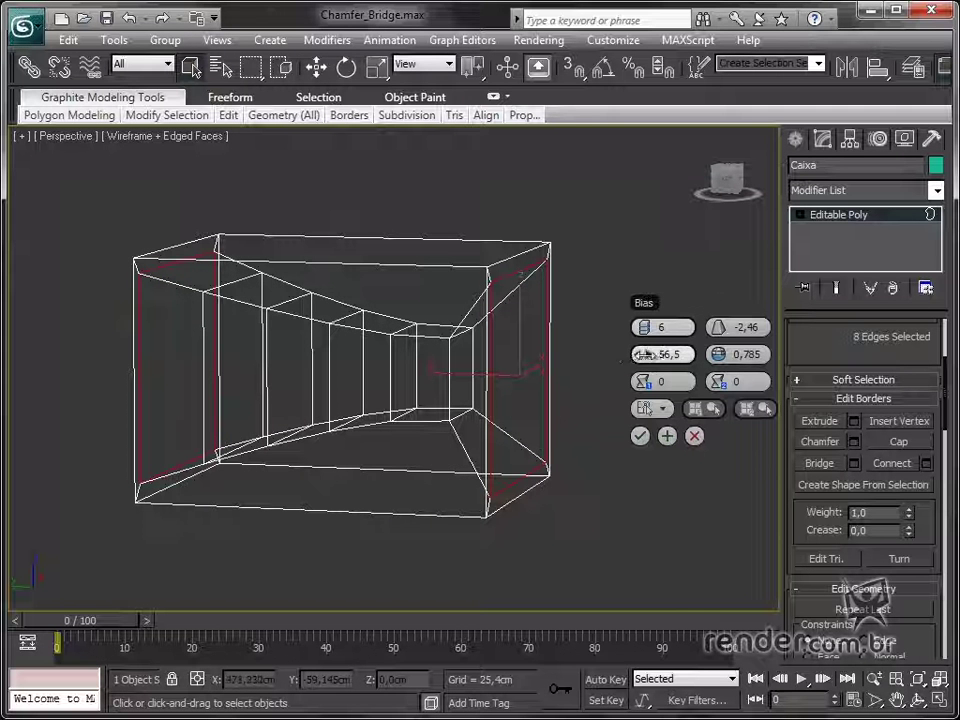
mouse_move(645, 354)
mouse_down()
mouse_move(493, 369)
mouse_move(564, 379)
mouse_up()
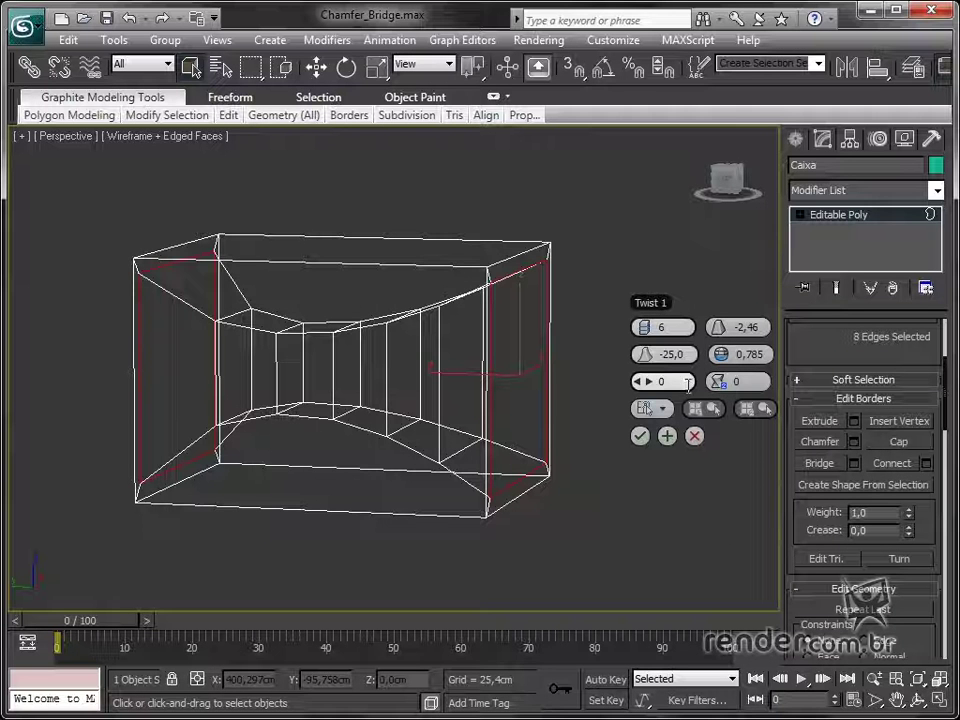
drag(651, 388, 636, 379)
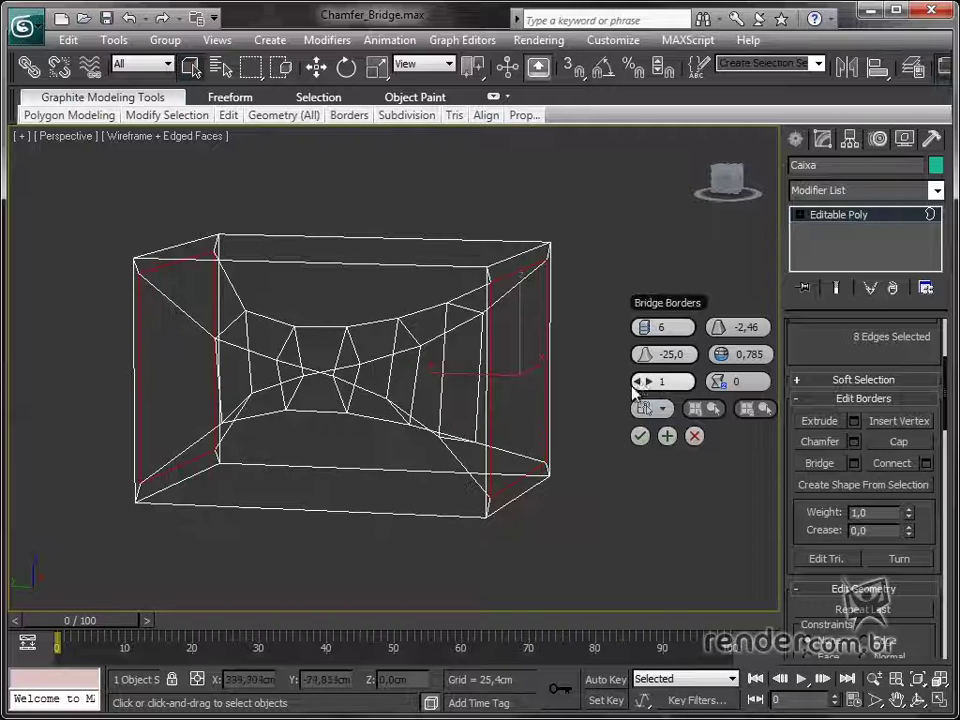
mouse_move(521, 443)
alt+middle_down()
mouse_move(441, 440)
mouse_move(420, 450)
alt+middle_up()
click(610, 426)
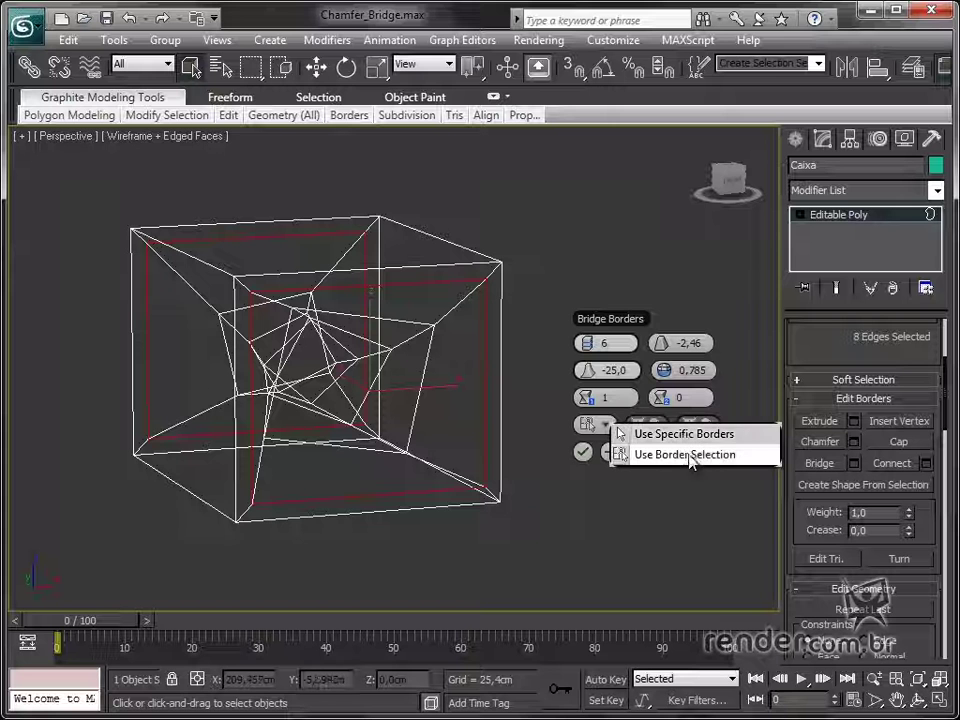
Commit the tapered, twisted 6-segment bridge between the current border selection's openings
click(617, 456)
click(603, 430)
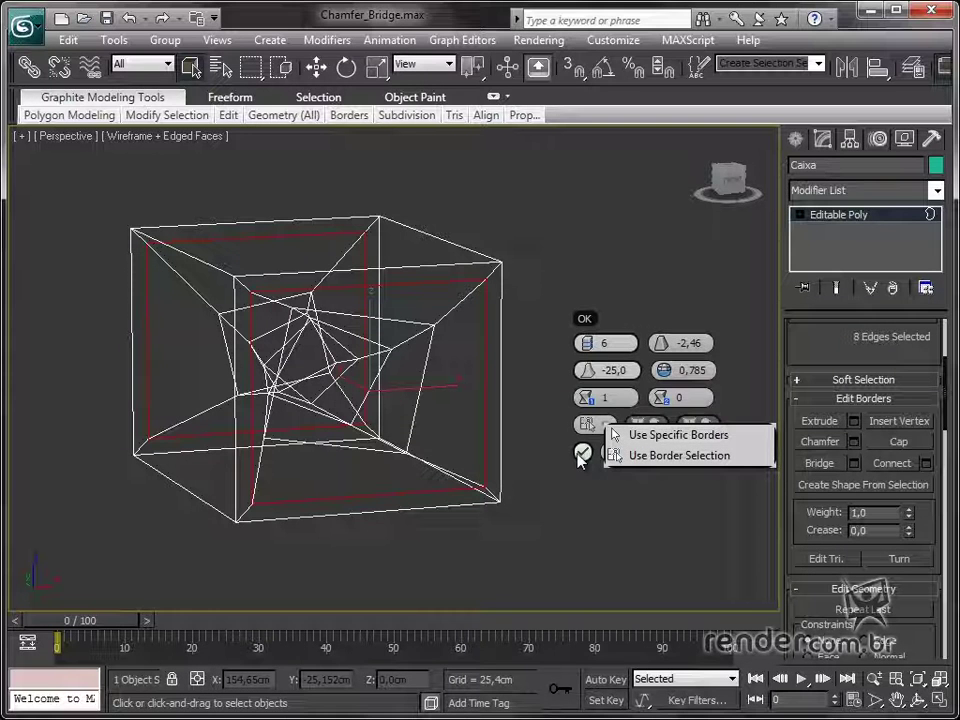
click(582, 453)
Return to shaded display, deselect the bridged edges, and exit Border sub-object mode
alt+middle_drag(568, 460, 406, 437)
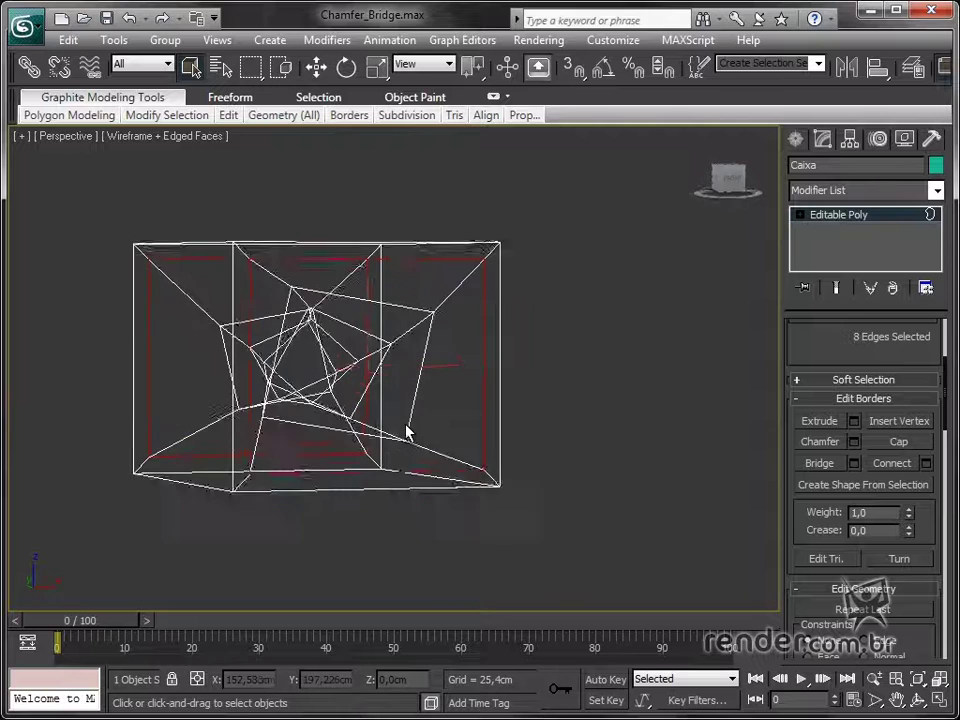
key(F3)
mouse_move(585, 420)
alt+middle_down()
mouse_move(678, 408)
mouse_move(850, 420)
mouse_move(647, 414)
mouse_move(553, 424)
mouse_move(585, 420)
alt+middle_up()
click(585, 420)
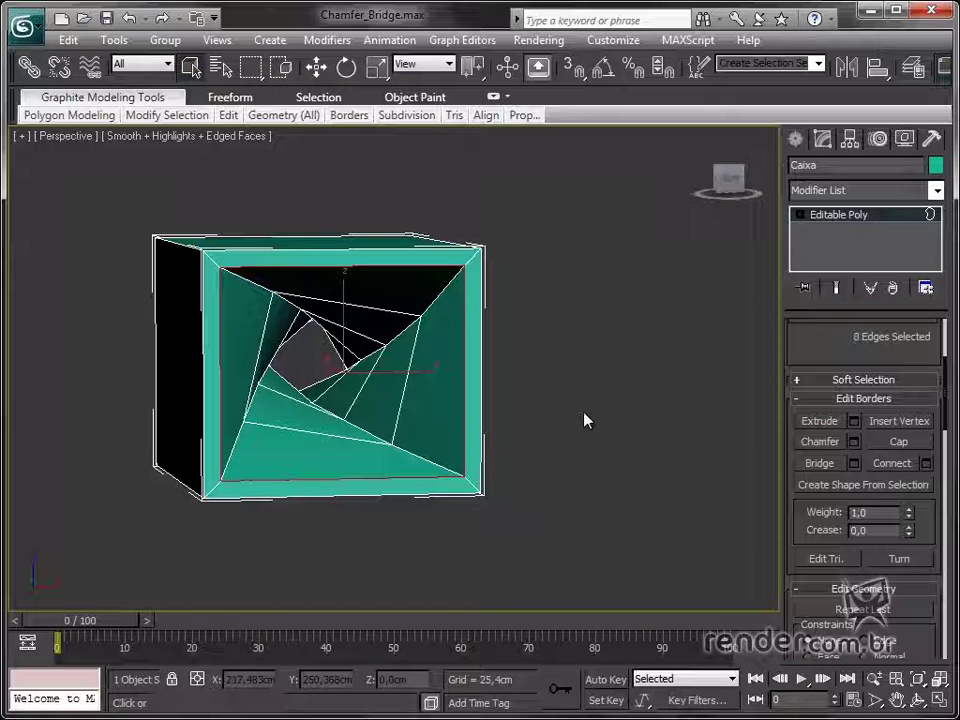
click(875, 220)
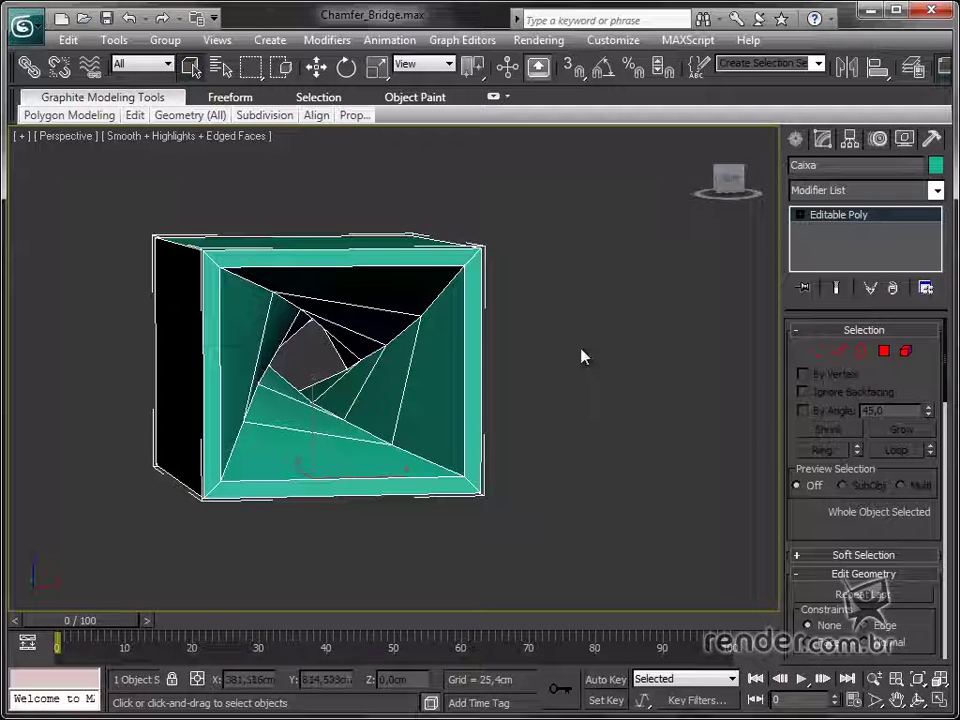
Unhide layer 0 (default) in the Layer Manager and frame the Copo cylinder beside Caixa
mouse_move(476, 441)
middle_down()
mouse_move(630, 442)
mouse_move(615, 428)
mouse_move(414, 407)
mouse_move(621, 433)
mouse_move(546, 424)
mouse_move(638, 422)
mouse_move(469, 384)
mouse_move(398, 403)
mouse_move(467, 431)
mouse_move(199, 369)
mouse_move(615, 448)
mouse_move(686, 473)
middle_up()
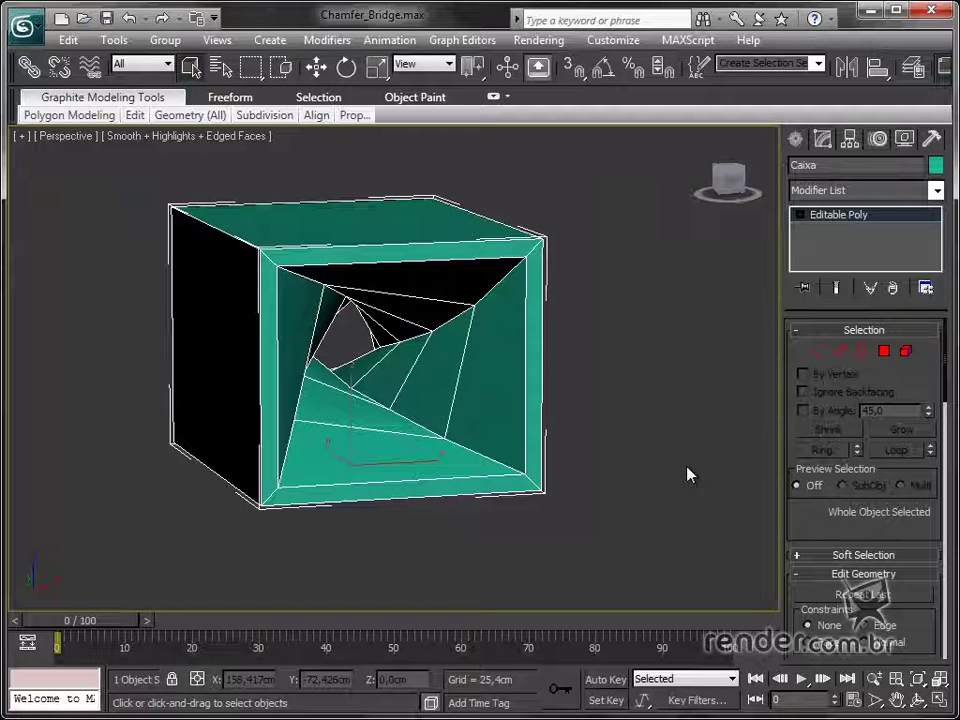
click(913, 68)
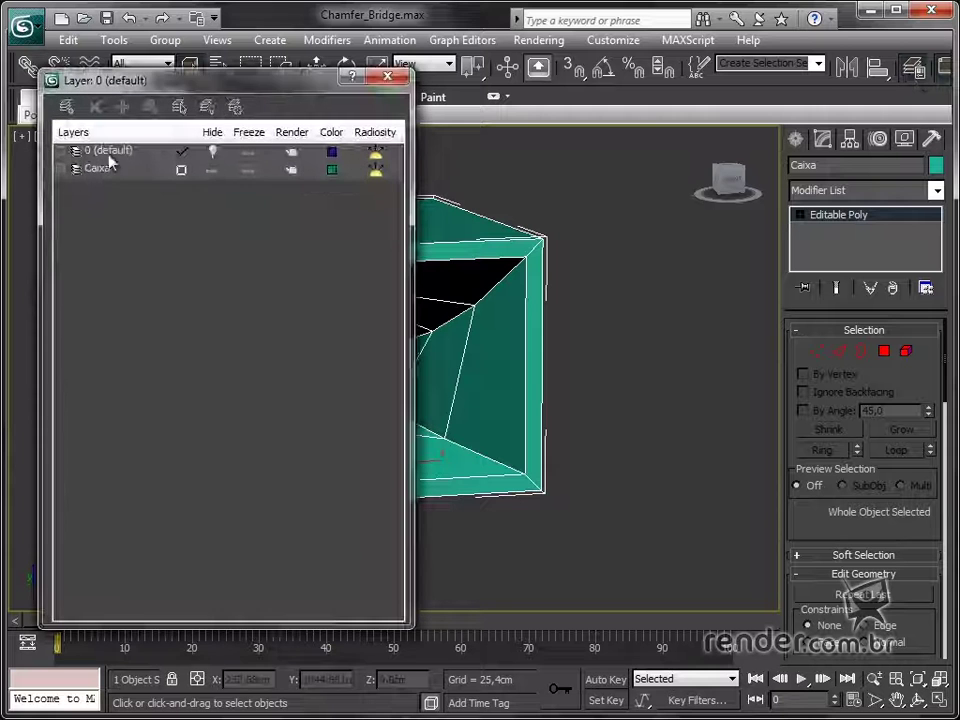
click(212, 151)
click(387, 77)
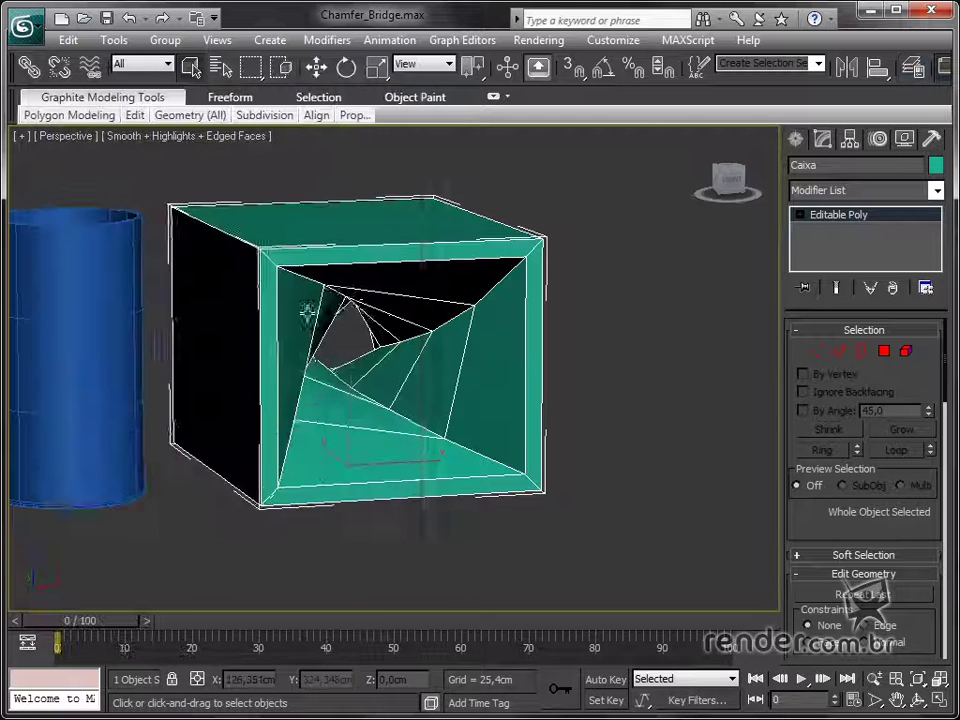
middle_drag(308, 312, 440, 320)
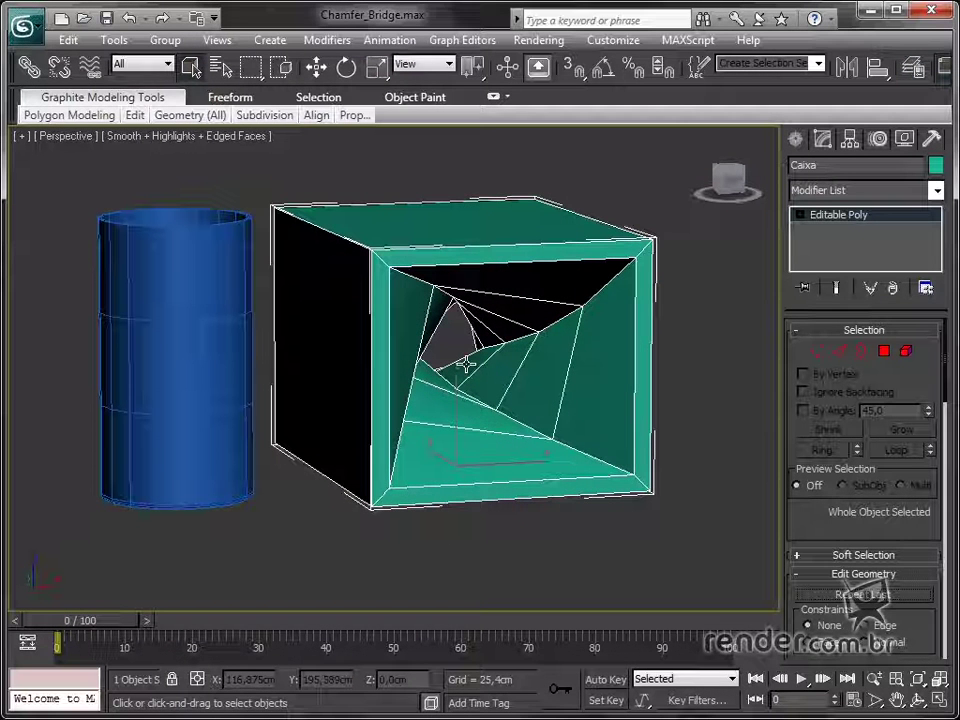